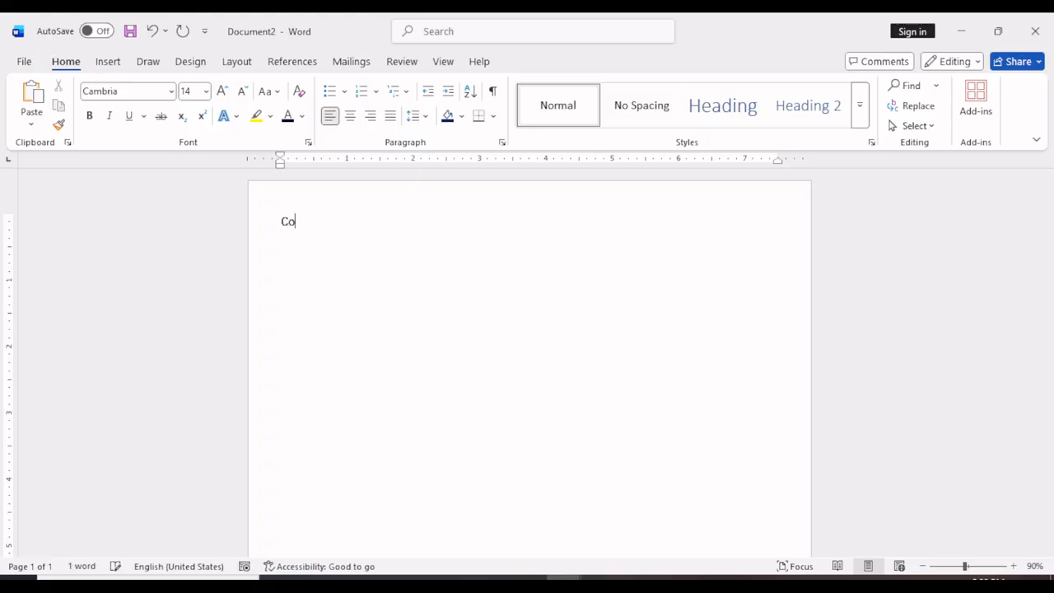
Complete the title line so it reads "Computer Coaching institute, Raipur Chhattisgarh".
text(a)
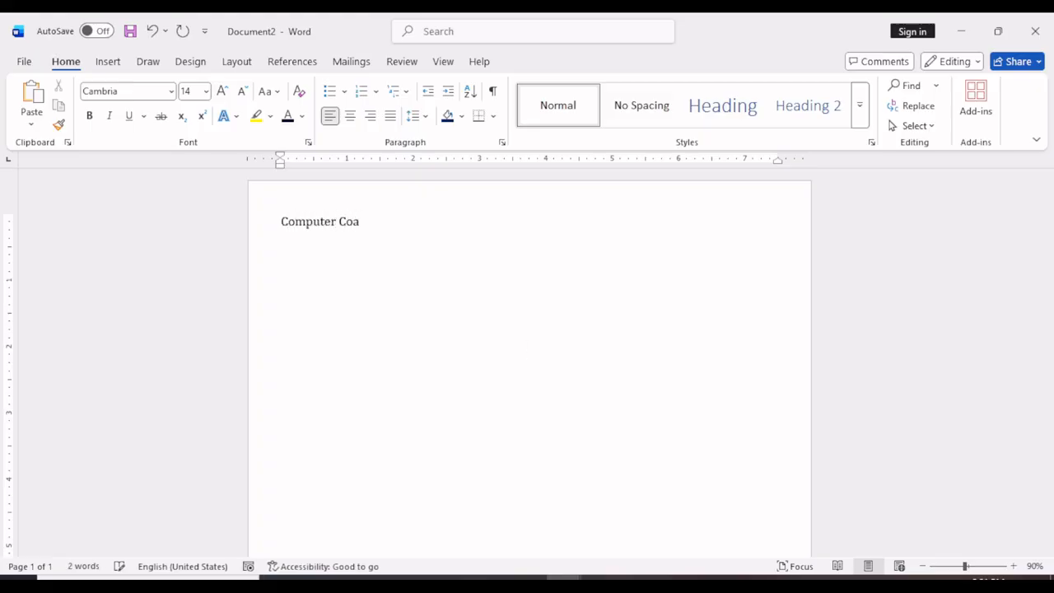
text(ching institute, Raiu)
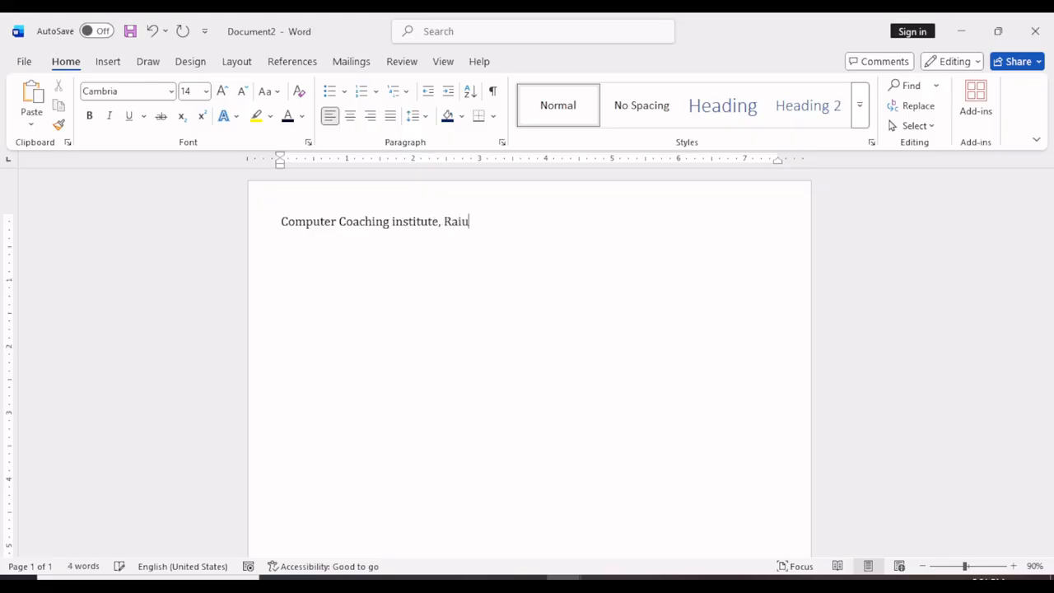
key(BackSpace)
text(pur Chhattisgarh)
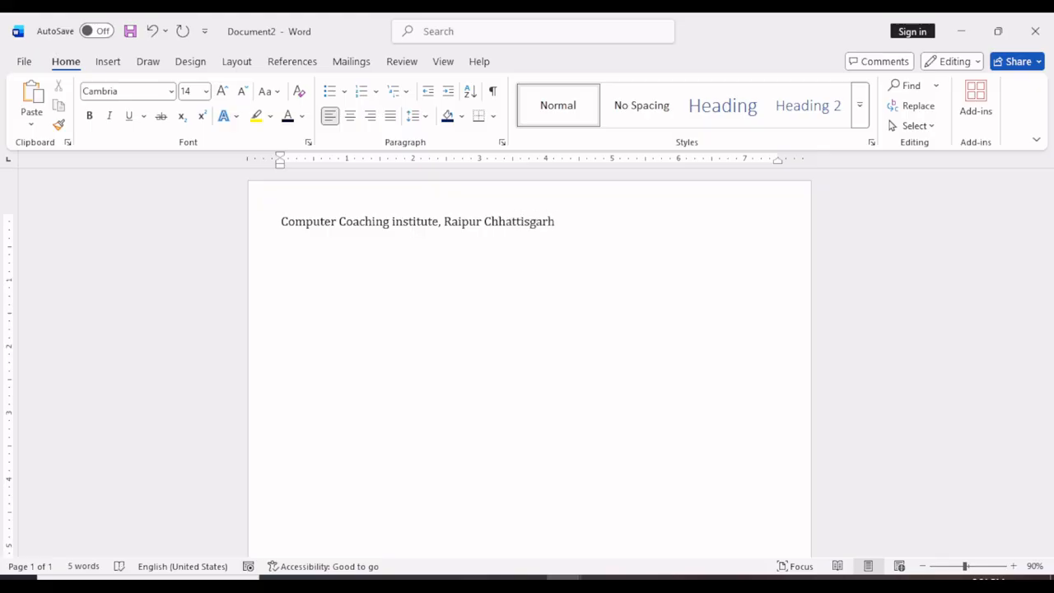
Add the line "Admission form" below the institute title.
key(Return)
text(ad)
key(BackSpace)
key(BackSpace)
text(Admission form )
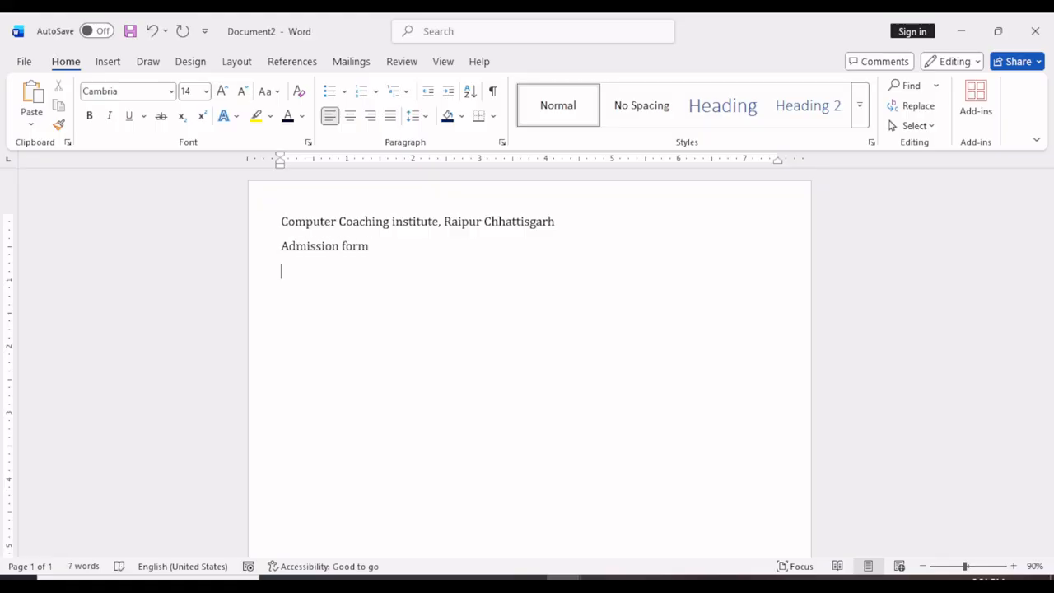
text(Personal Informati)
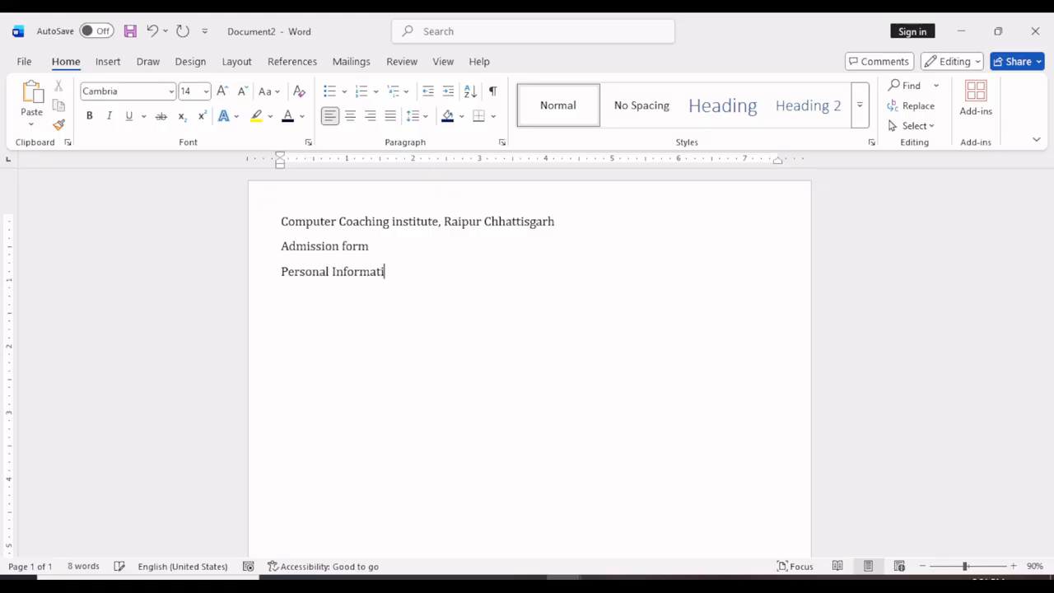
text(on: Name: ////)
Add the heading "Personal Information:" and, below it, a "Name:" field followed by a long dotted blank.
key(BackSpace)
key(BackSpace)
key(BackSpace)
key(BackSpace)
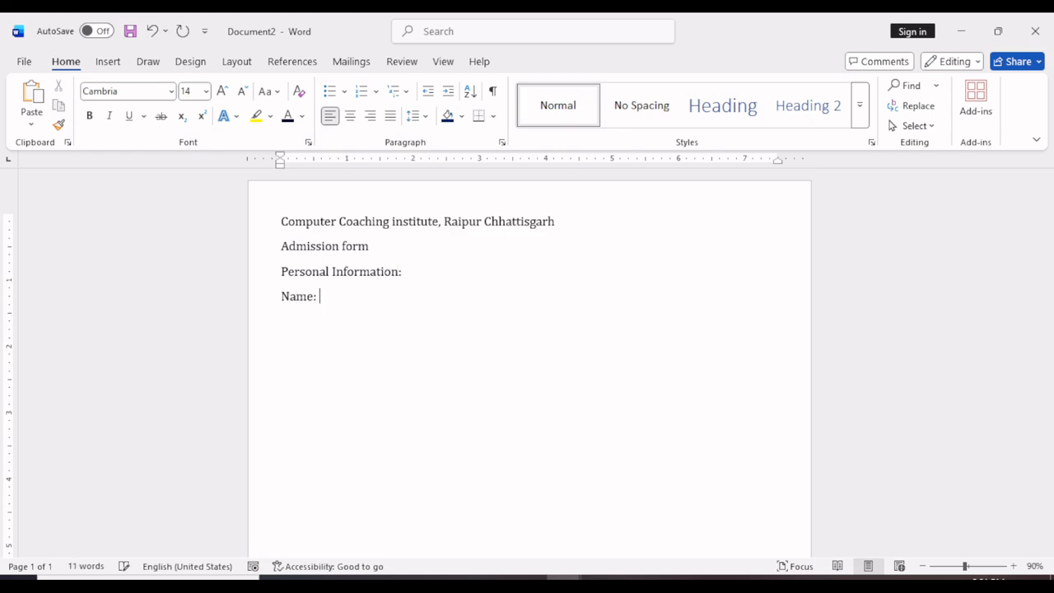
text(................................................................................................................................)
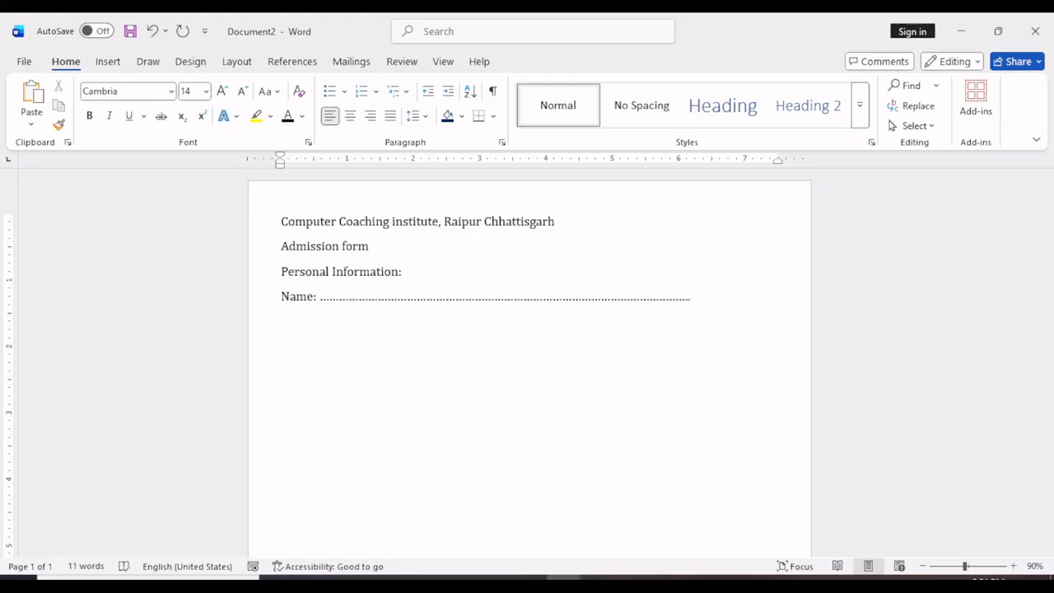
Add a "Father's / Graduation:" field with a dotted blank on a new line below the Name field.
key(Return)
text(Father)
text('s Na)
key(BackSpace)
key(BackSpace)
text(/ Graduati)
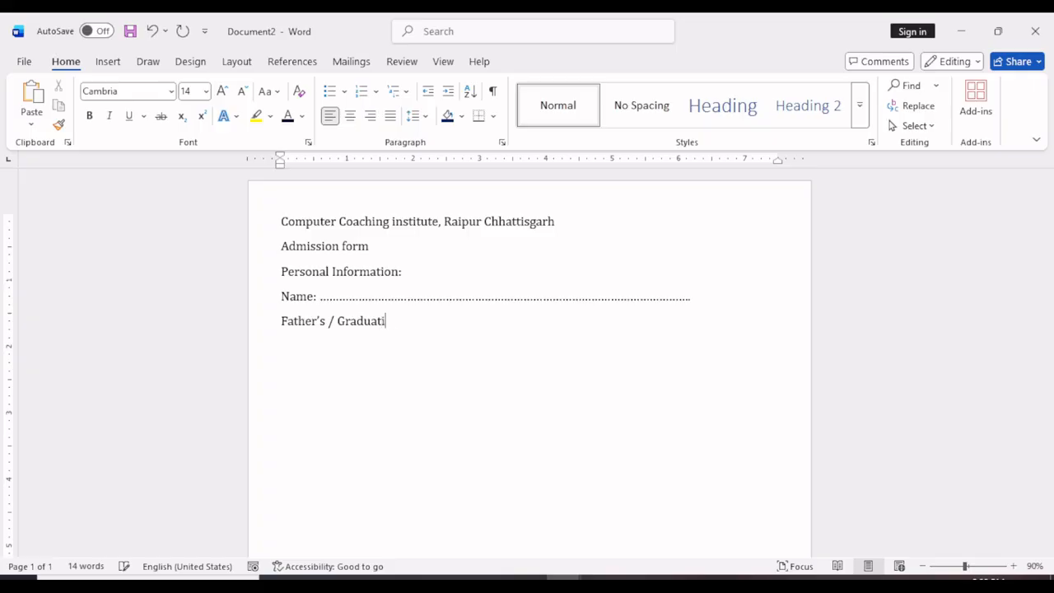
text(on: .............................................)
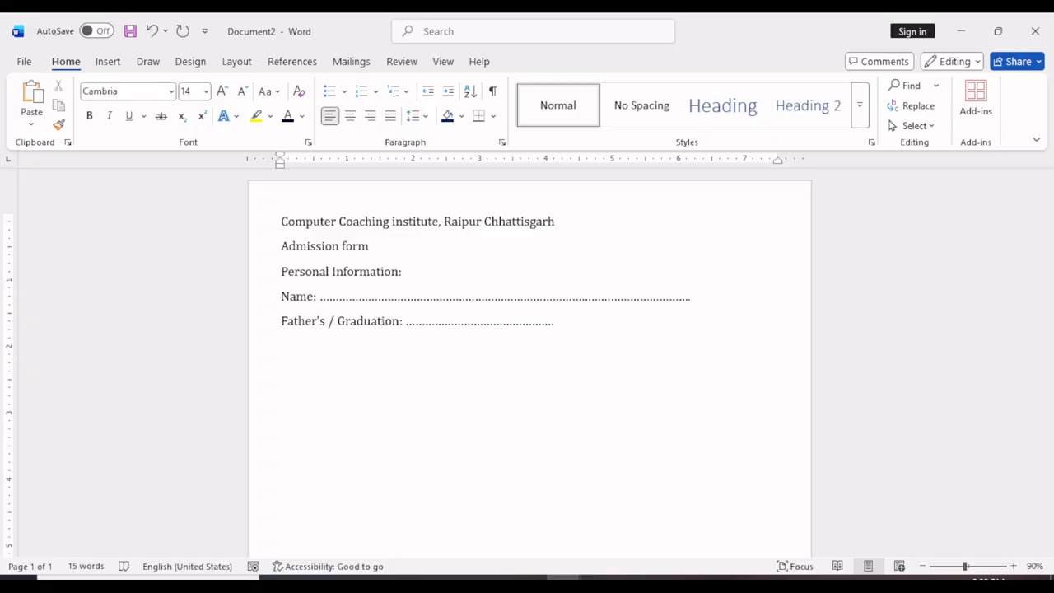
Replace the word "Graduation" with "Guardian" in the Father's field label.
click(402, 321)
key(BackSpace)
key(BackSpace)
key(BackSpace)
key(BackSpace)
key(BackSpace)
key(BackSpace)
key(BackSpace)
key(BackSpace)
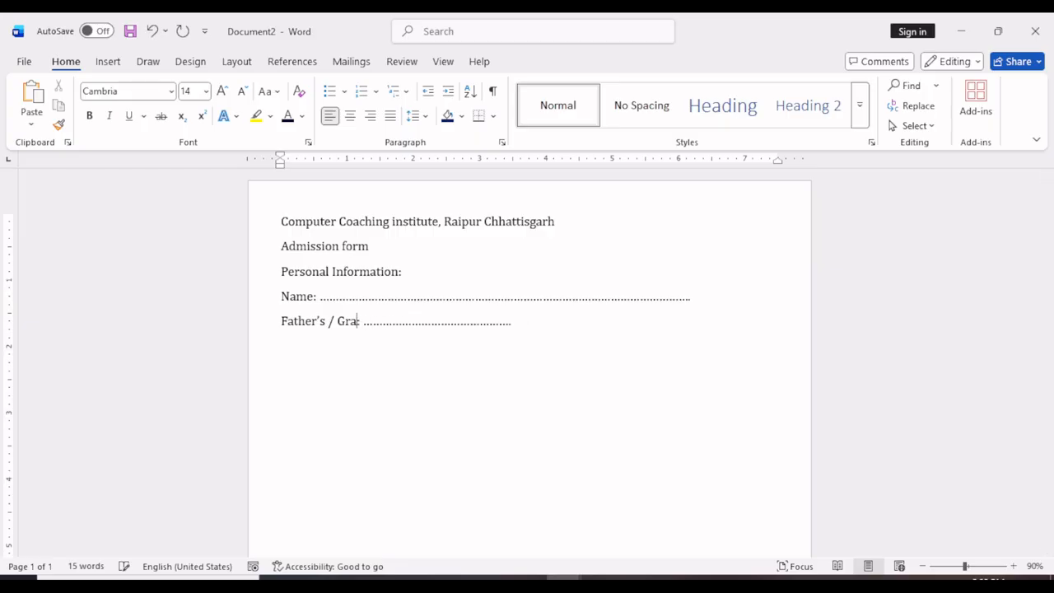
key(BackSpace)
key(BackSpace)
text(uardian:)
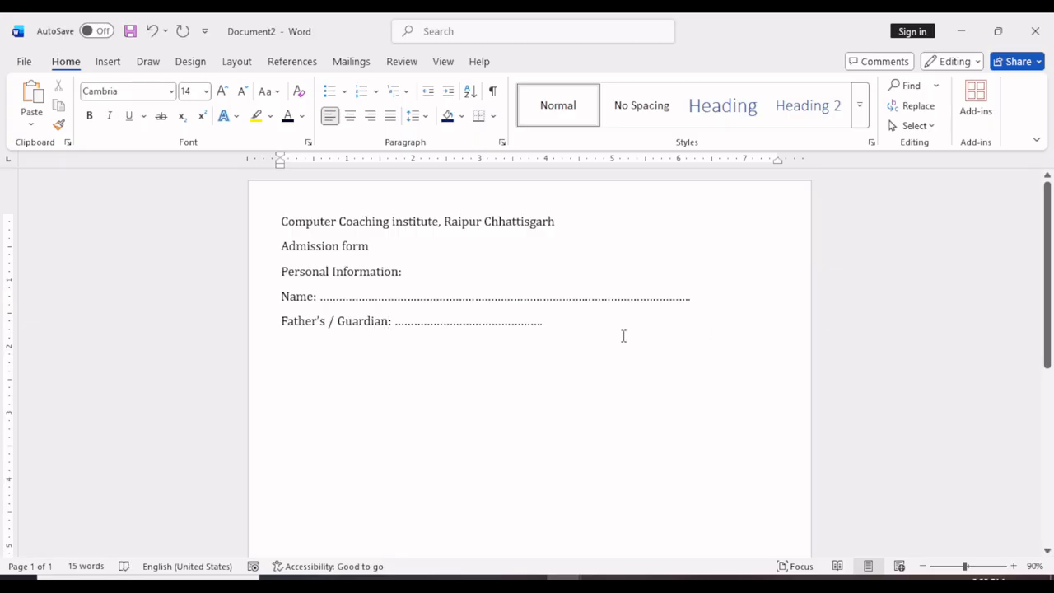
Add an "Occupation:" field with a short dotted blank at the end of the Father's / Guardian line.
click(571, 338)
text(Occupt)
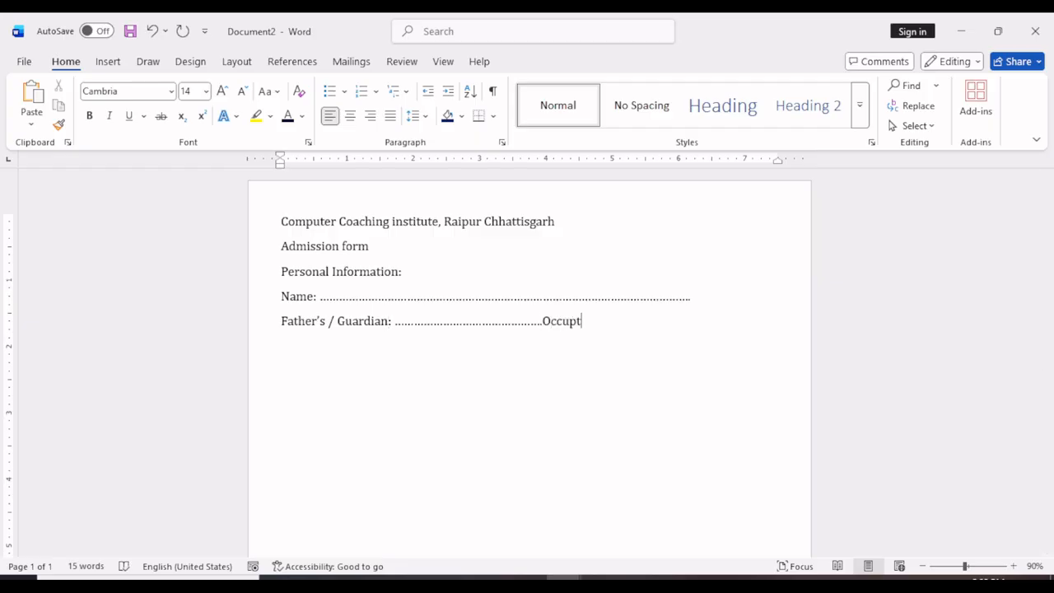
key(BackSpace)
text(ation: ......................... )
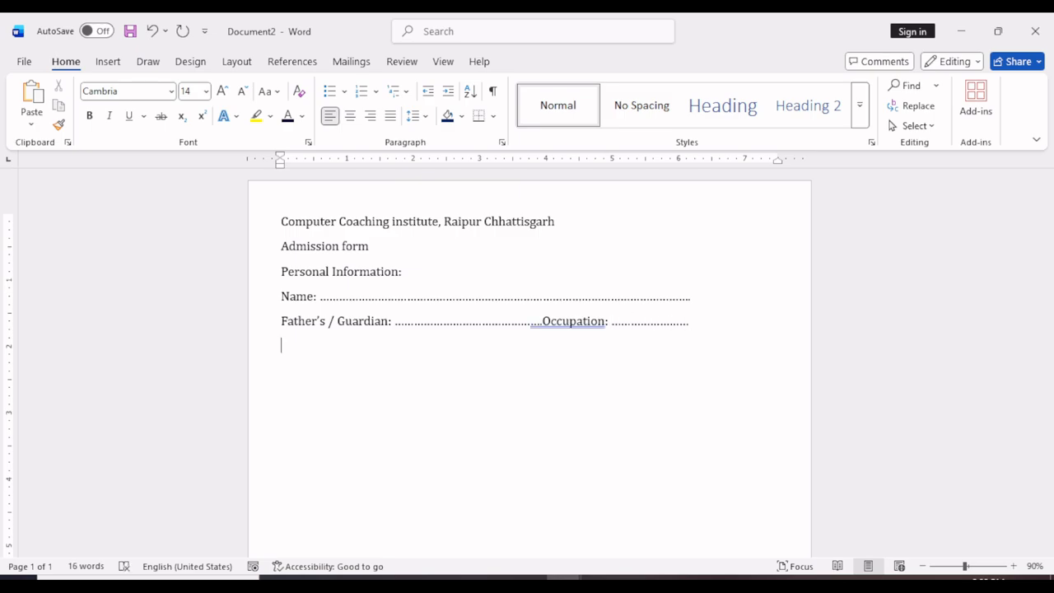
text(Address: .......................................................)
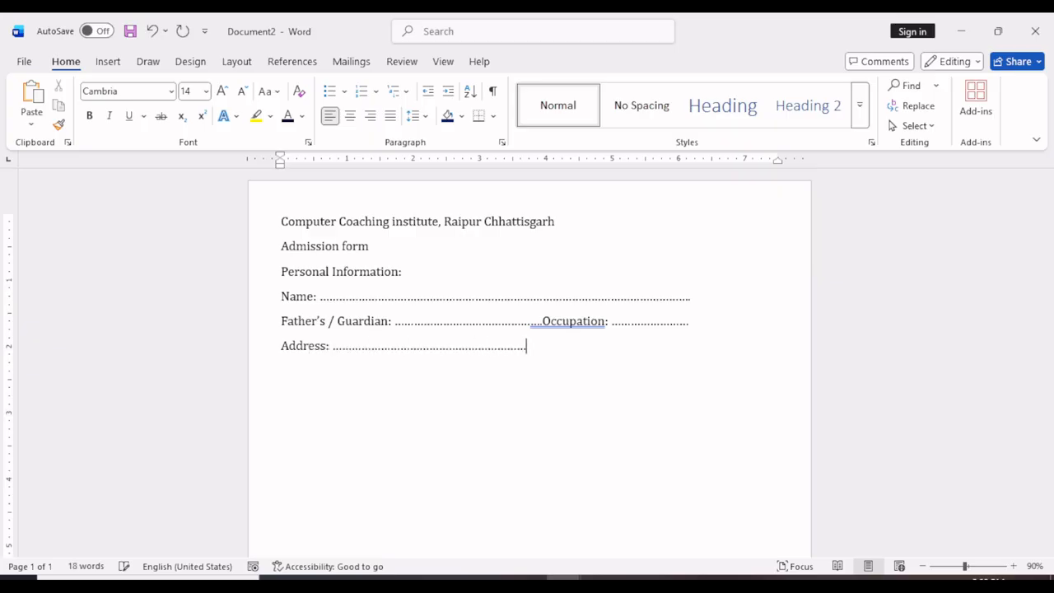
text(..............................................................)
Add an "Address:" field with a dotted blank that continues over a second full line.
key(Return)
text(..........................................................................................................................)
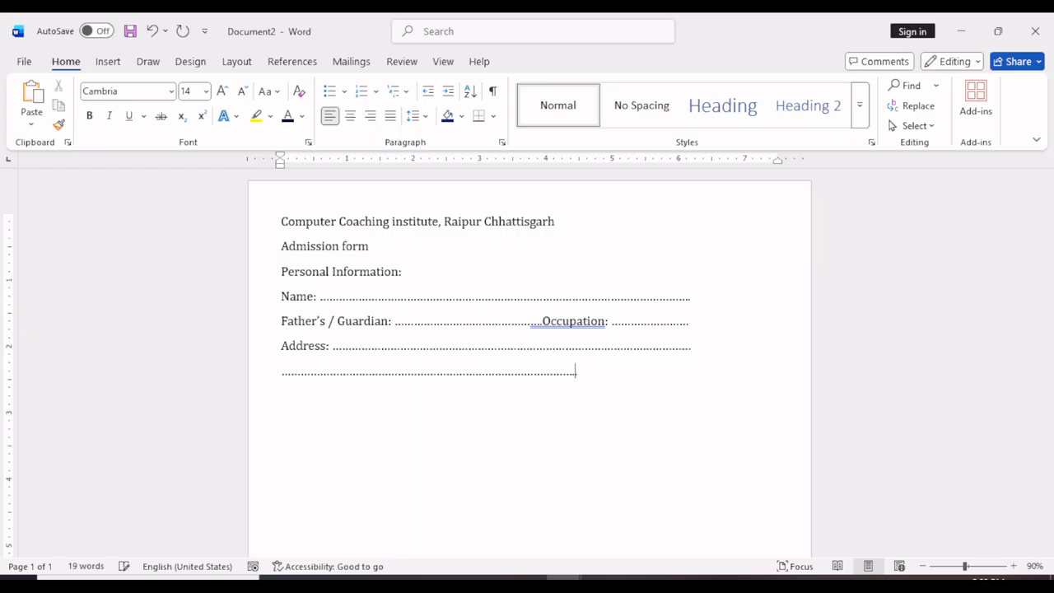
text(...........)
Add an "Office:" field below the address, with a dotted blank shortened to leave room for another field beside it.
key(Return)
text(Office: .............................................................................)
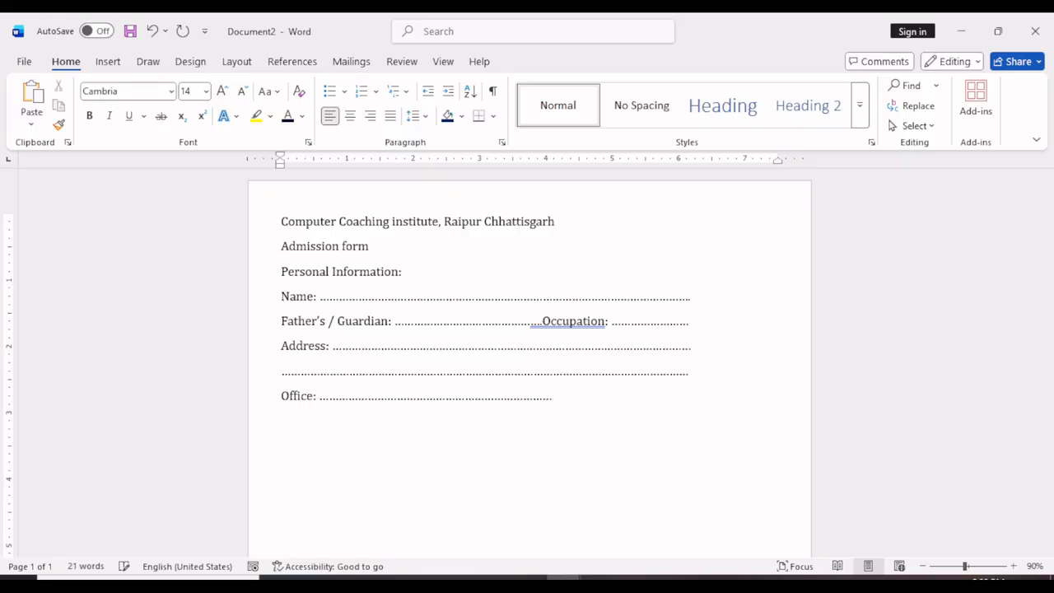
key(BackSpace)
key(BackSpace)
key(BackSpace)
key(BackSpace)
key(BackSpace)
key(BackSpace)
key(BackSpace)
key(BackSpace)
key(BackSpace)
key(BackSpace)
key(BackSpace)
Add a "Mobile Number:" field on the Office line with a dotted blank reaching the page margin.
text(Mobile Number)
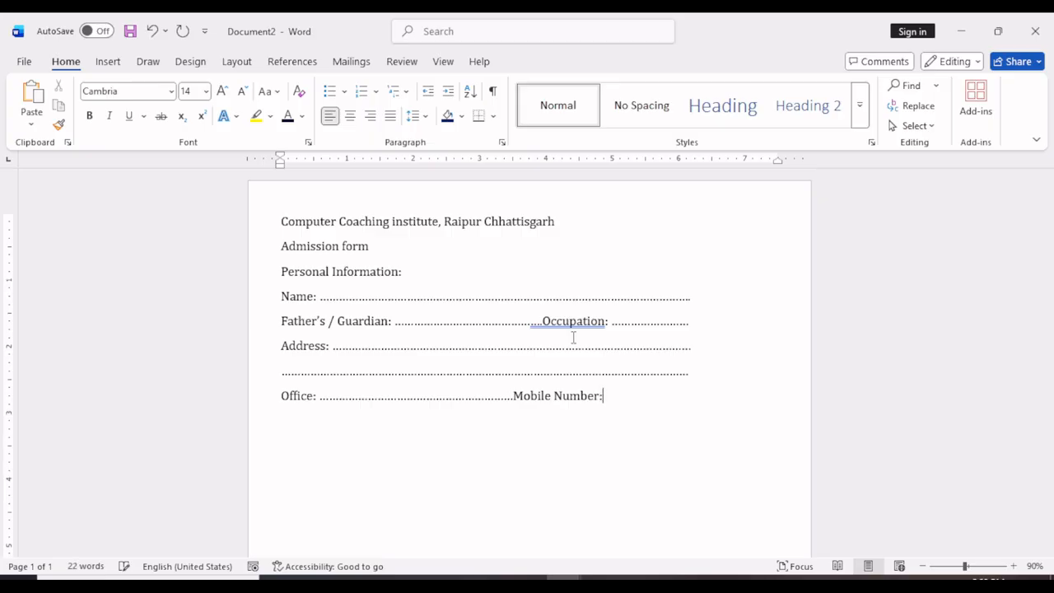
text(: ........................................................)
key(BackSpace)
key(Return)
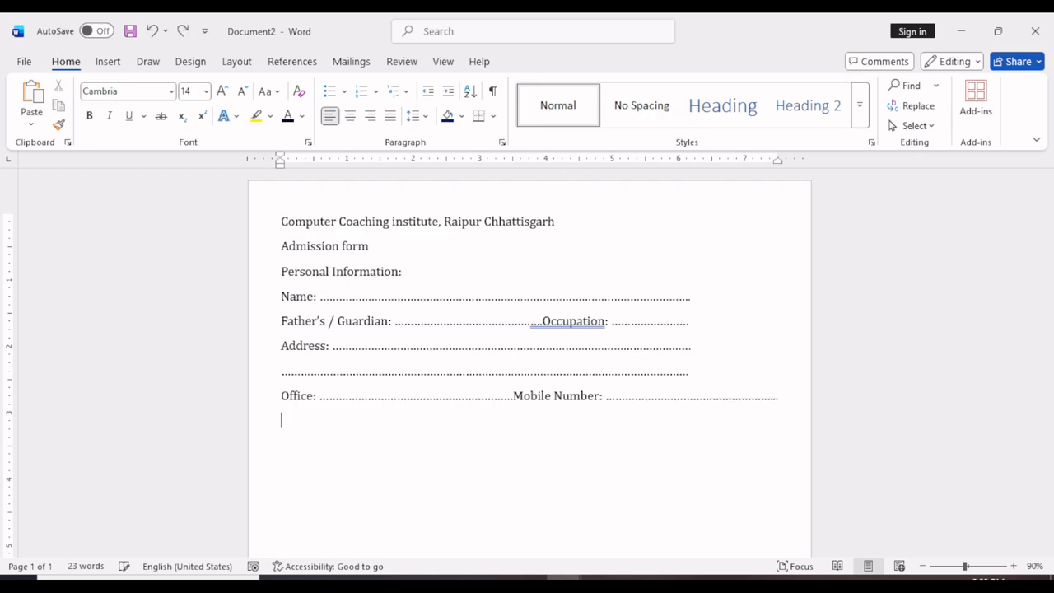
Add a "National Identity Card No.:" field with a dotted blank that fits on the same line.
text(National Identi)
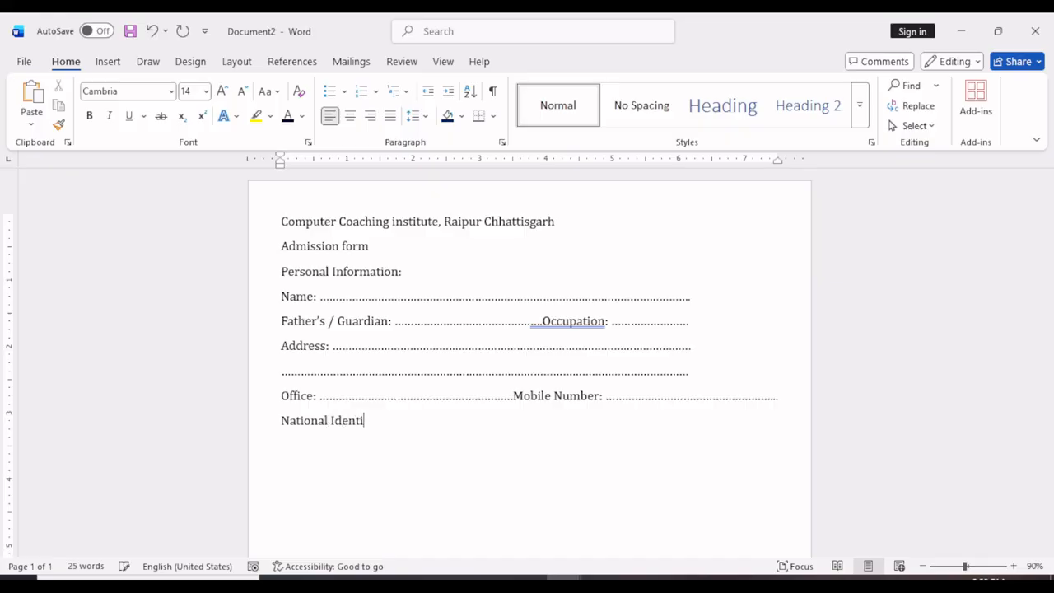
text(ty Card No.: ........................................)
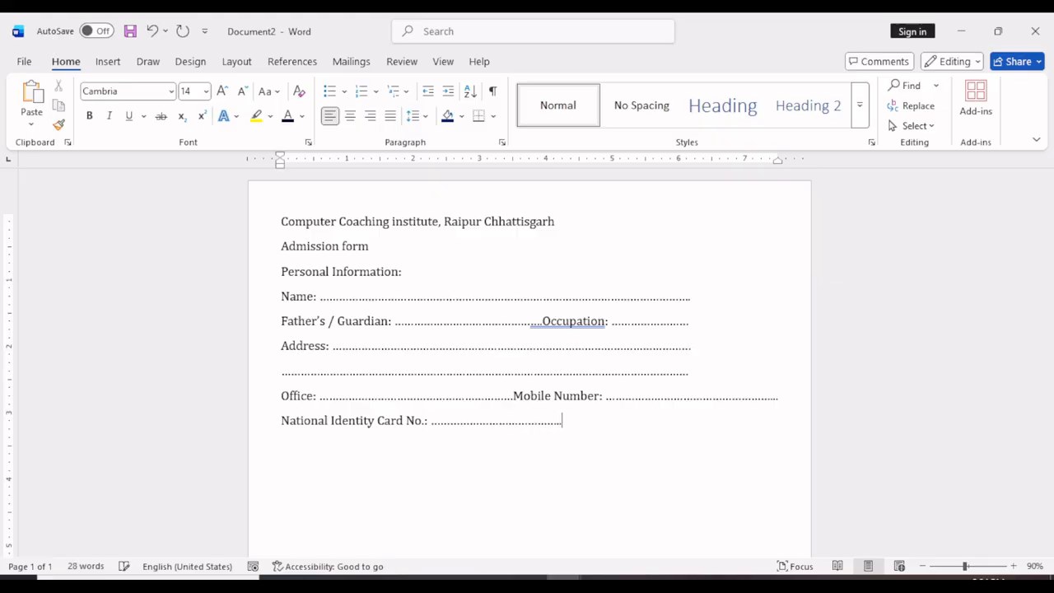
text(..............................................................)
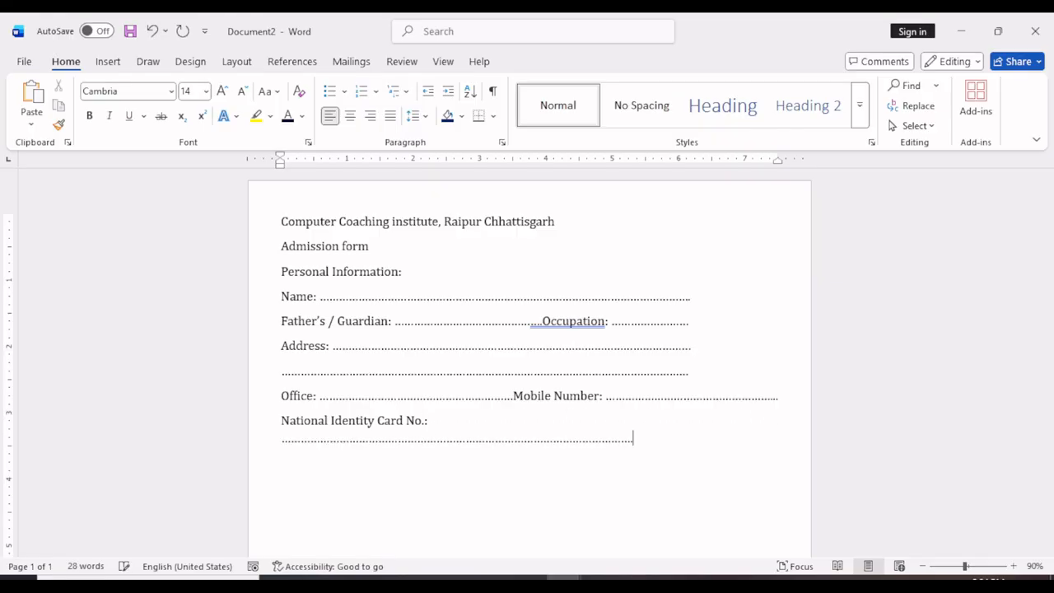
key(BackSpace)
key(BackSpace)
key(BackSpace)
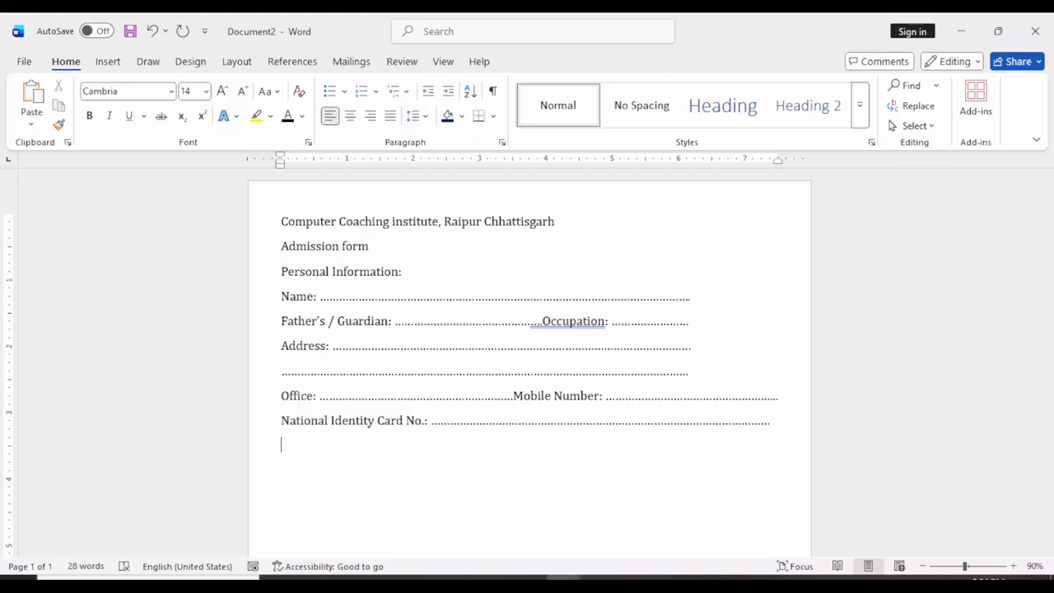
Add a "Date of Birth:" field with a dotted blank covering about half the line below the identity card field.
text(Date of Biur)
key(BackSpace)
key(BackSpace)
key(BackSpace)
text(irth: ............................)
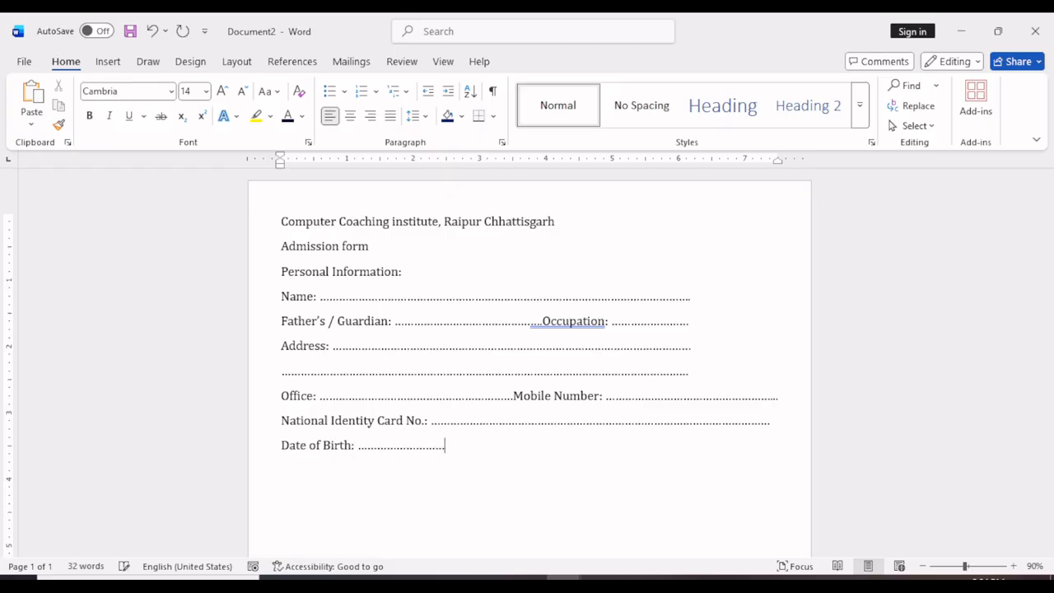
text(...........................E-mail ID: .......................................................)
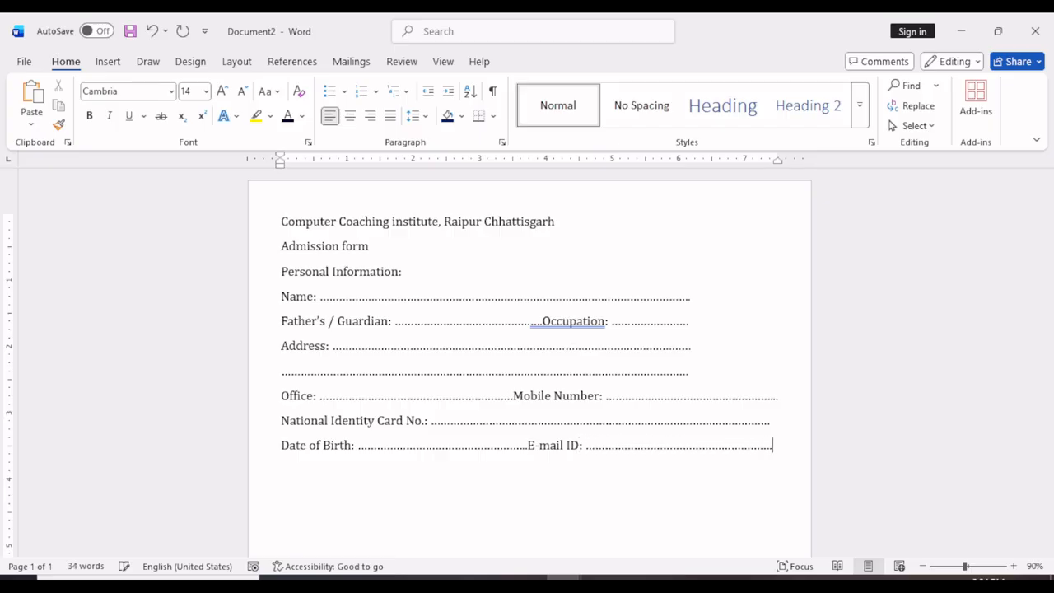
text(..)
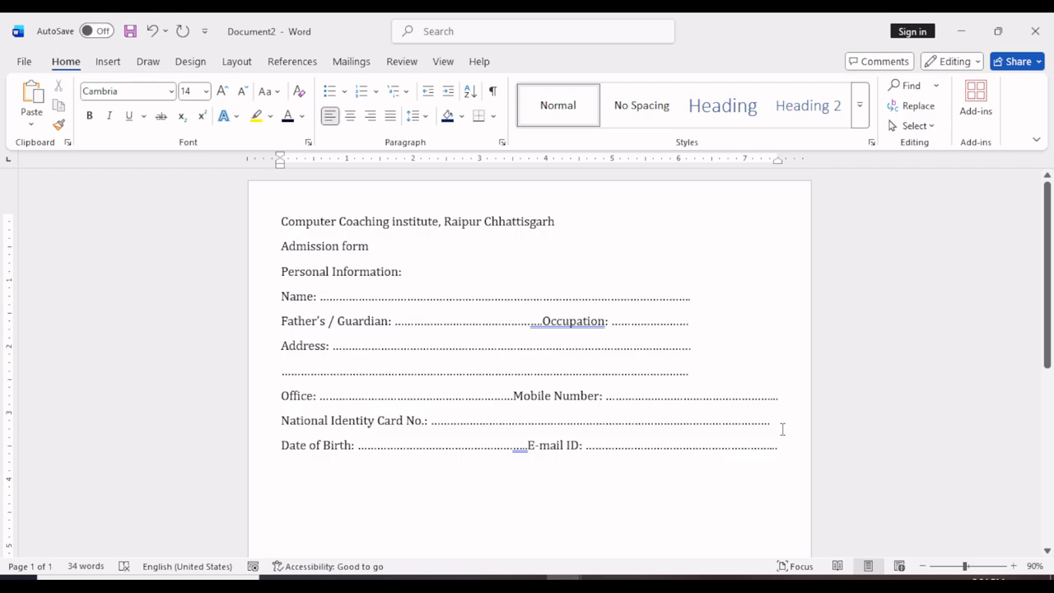
text(.....)
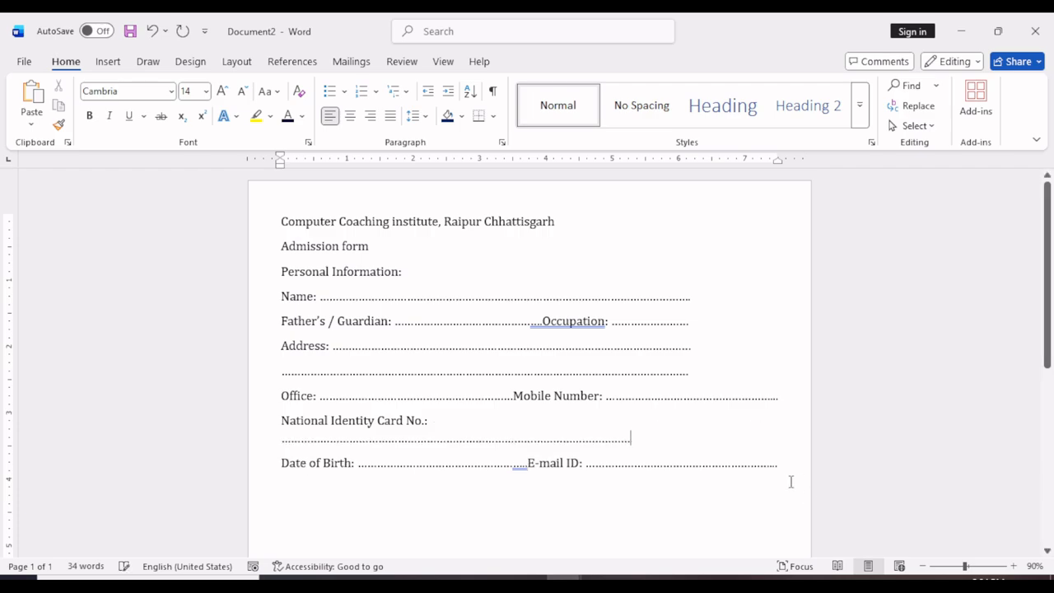
Extend the National Identity Card No. dotted blank to the page margin without wrapping it onto another line.
key(BackSpace)
Add a "Gender:" line below the Date of Birth line with the options "Male" and "Female", each set off by three tabs.
click(791, 488)
key(Return)
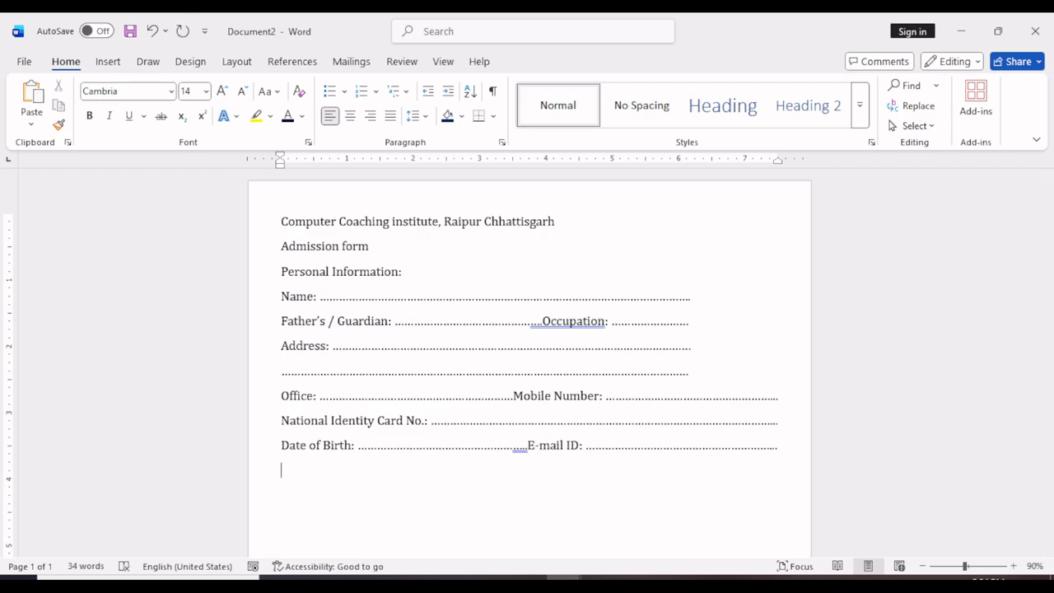
text(Gender:)
key(Tab)
key(Tab)
key(Tab)
key(Tab)
text(Male)
key(Tab)
key(Tab)
key(Tab)
text(Female)
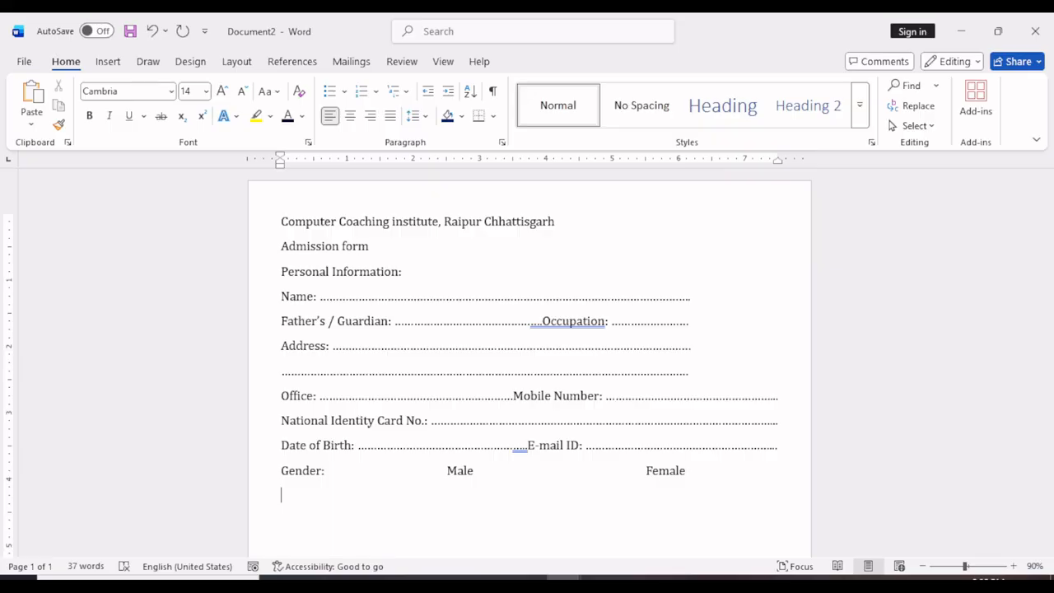
Insert a line above Gender with "Marital Status:" and "Nationality:" fields, each followed by a dotted blank.
click(778, 447)
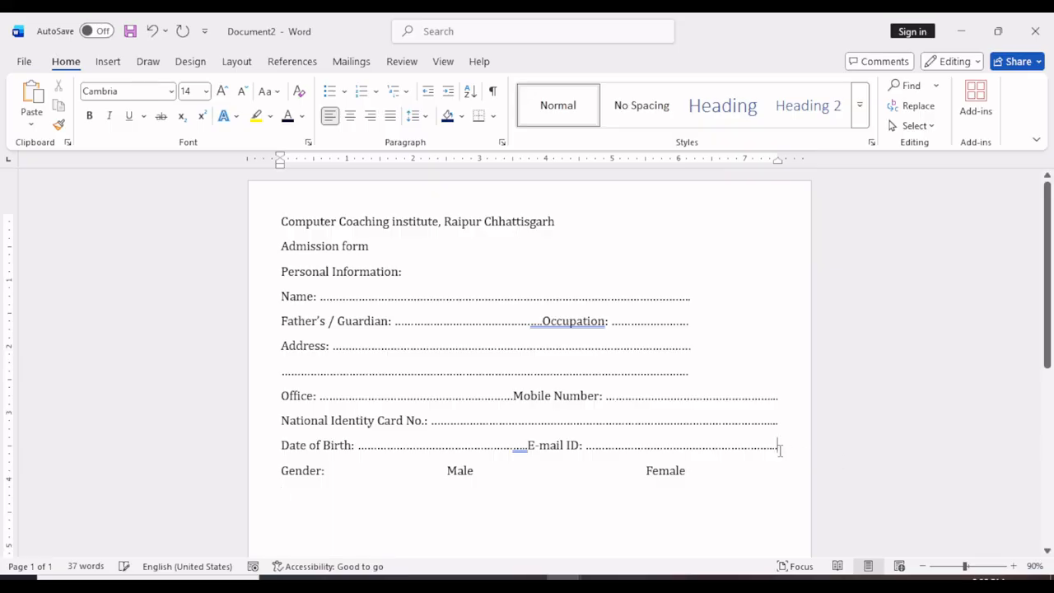
key(Return)
text(Marital)
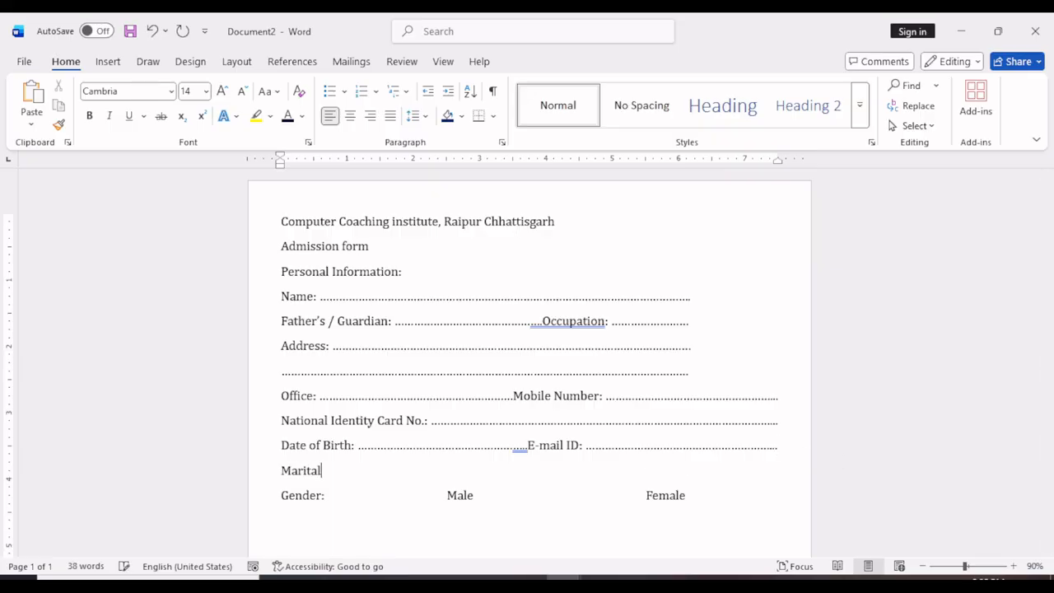
text( Status: ................................................)
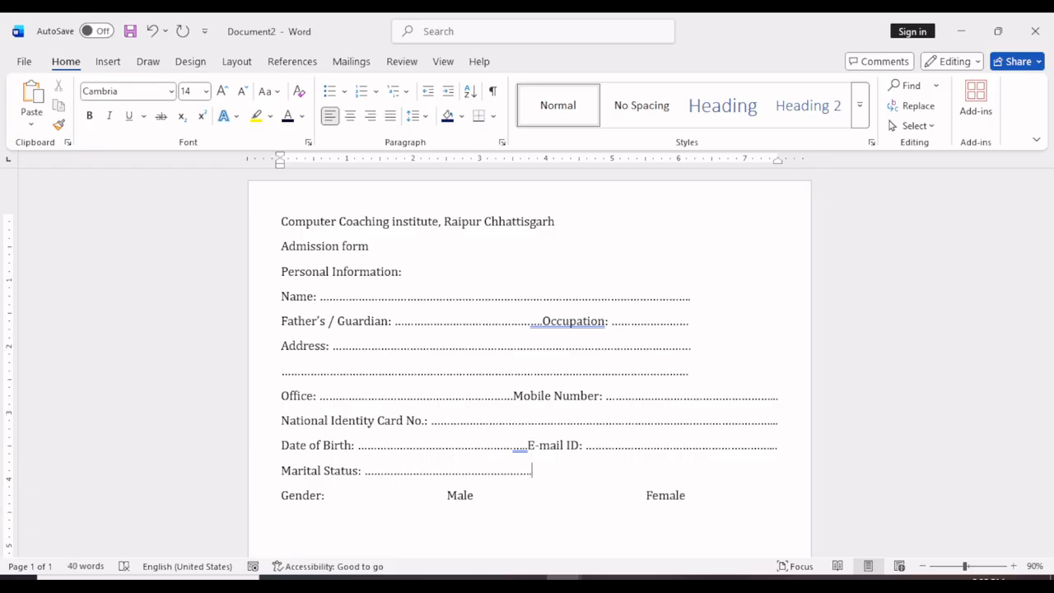
text(Nationality: ...................................................)
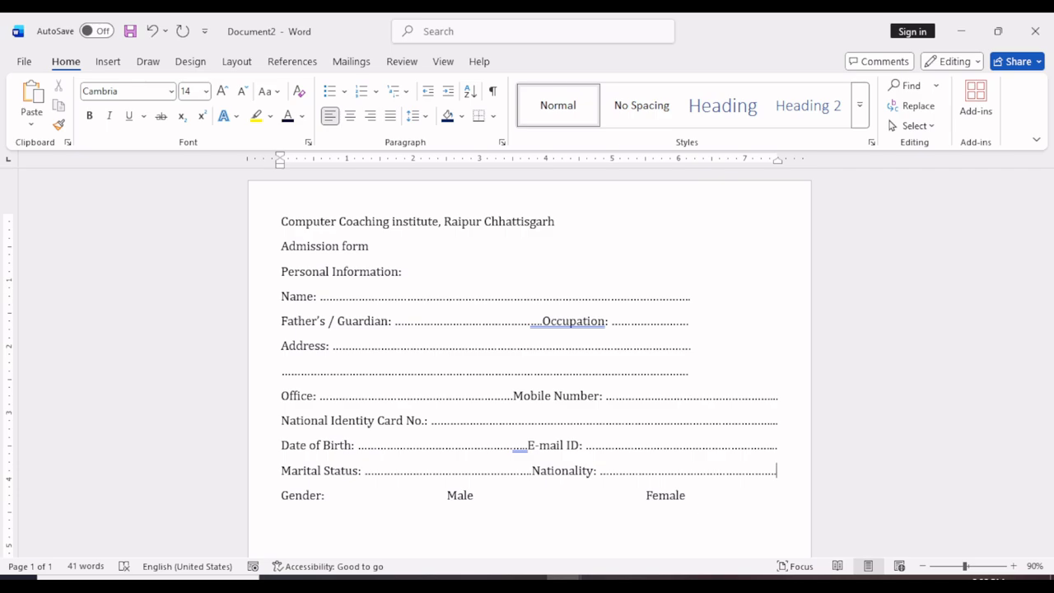
Insert a "Religion:" field with a dotted blank spanning nearly the full line, between Marital Status and Gender.
key(Return)
text(Religion)
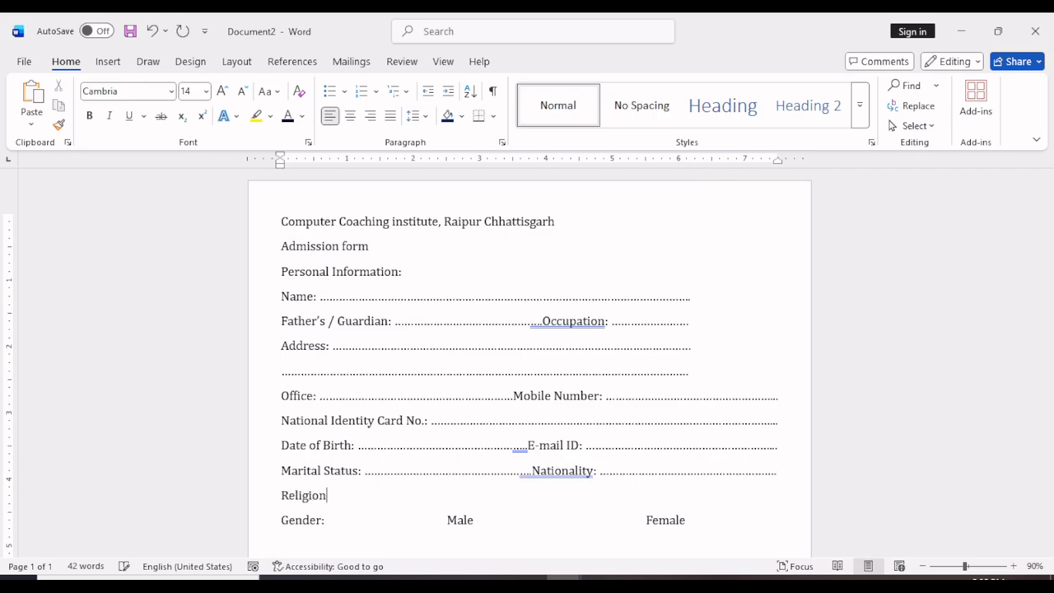
text(: .....................................................)
text(..............................................................)
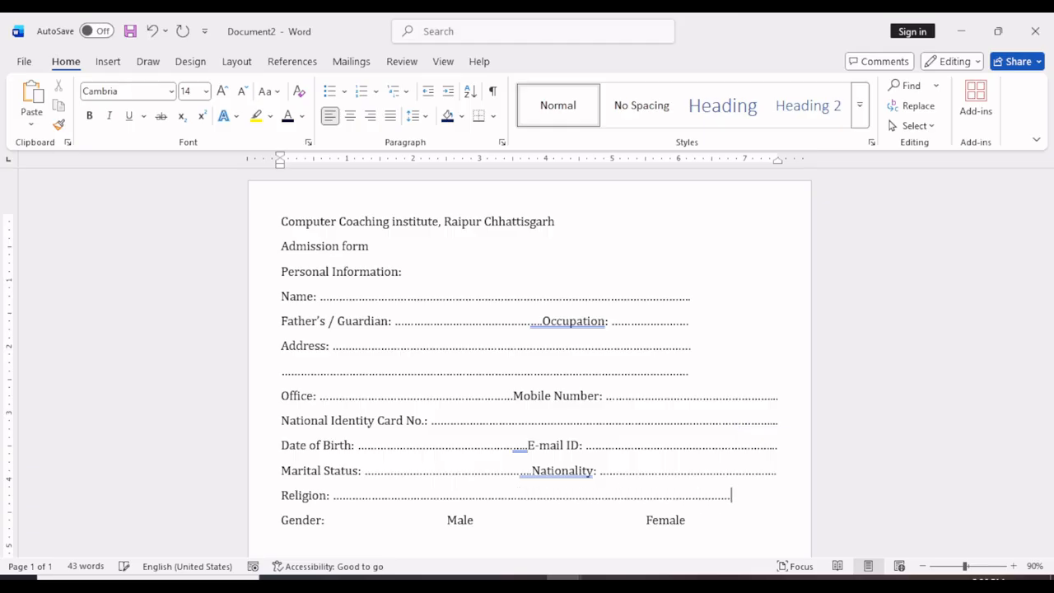
text(............)
key(BackSpace)
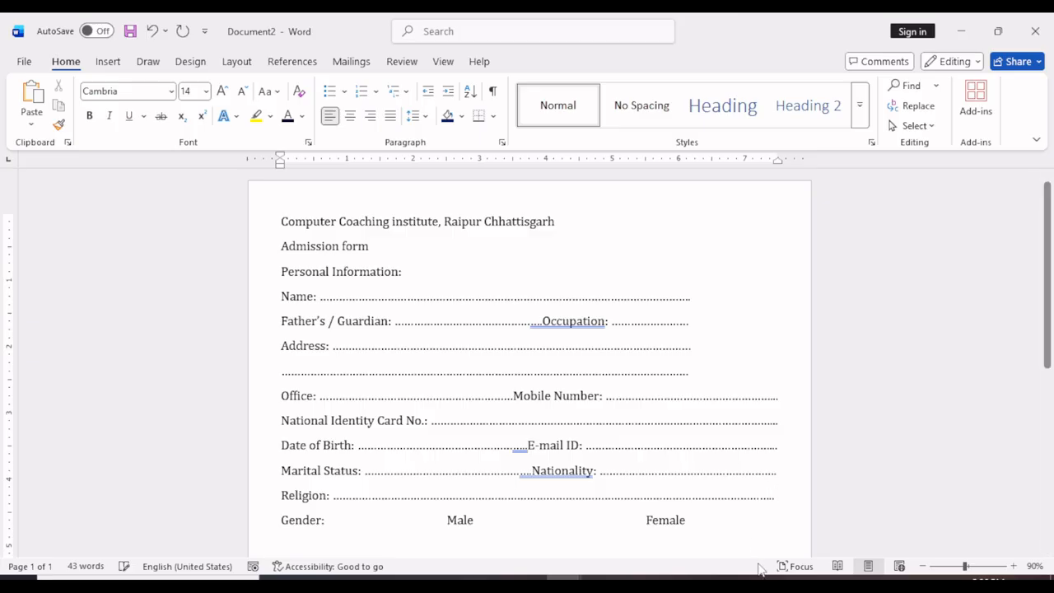
Add the heading "Educational Qualification:" on a new line below the Gender line.
scroll(722, 486, down, 1)
click(709, 429)
key(Return)
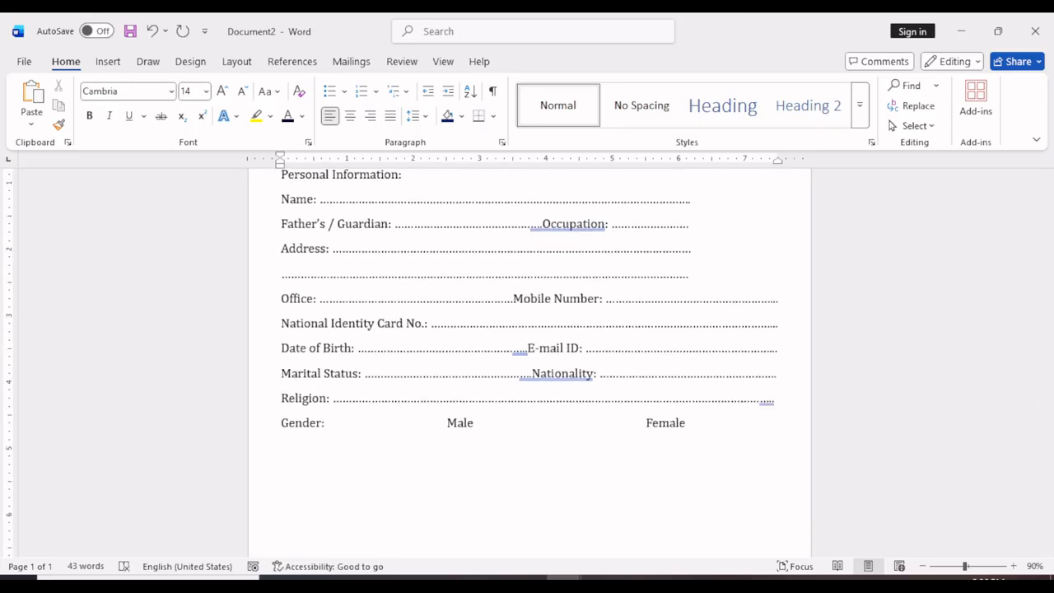
text(Educational Qualifica)
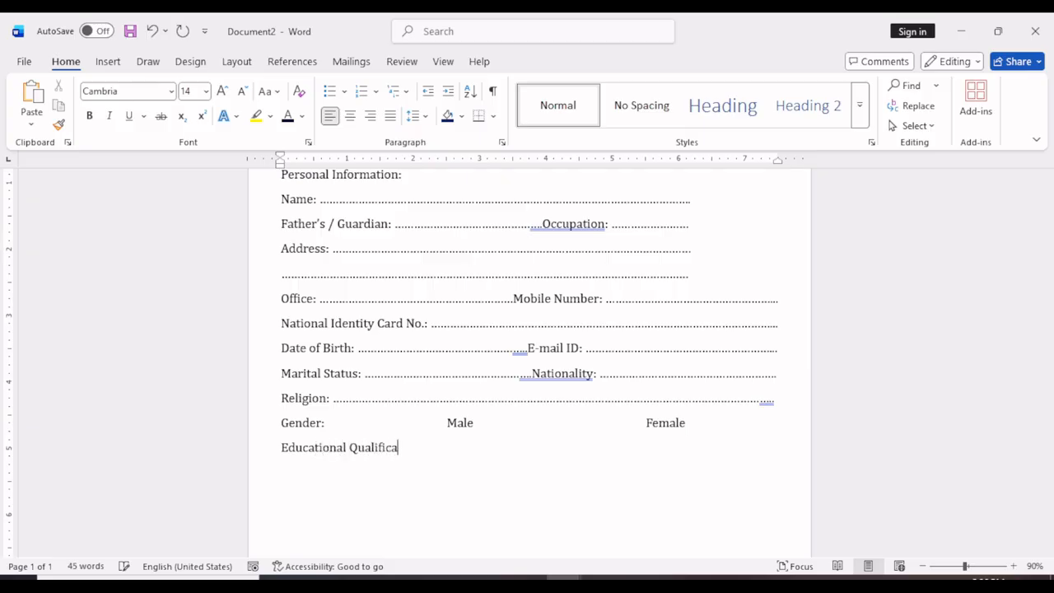
text(tion:)
Insert a table of five columns and five rows below the Educational Qualification heading.
key(Return)
click(108, 61)
click(125, 116)
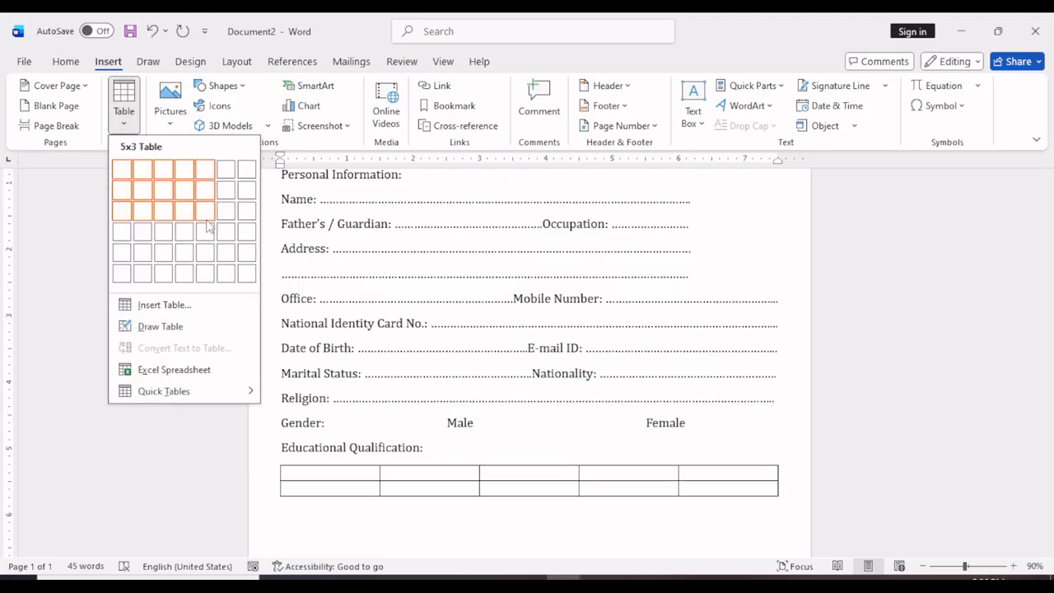
click(207, 251)
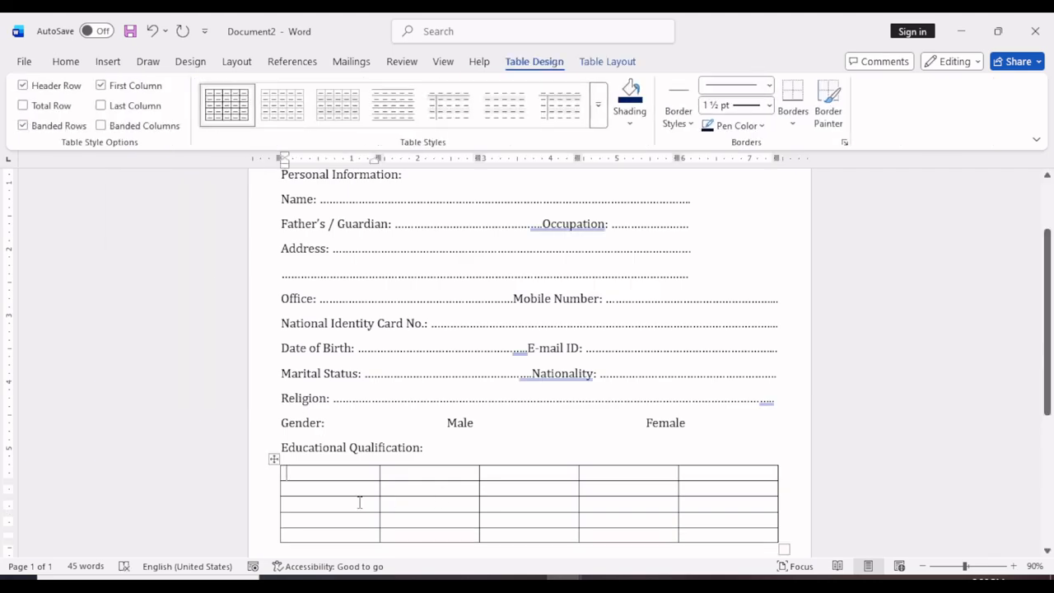
Enter "S.No." as the table's first column header and narrow that column to about half its width.
text(S)
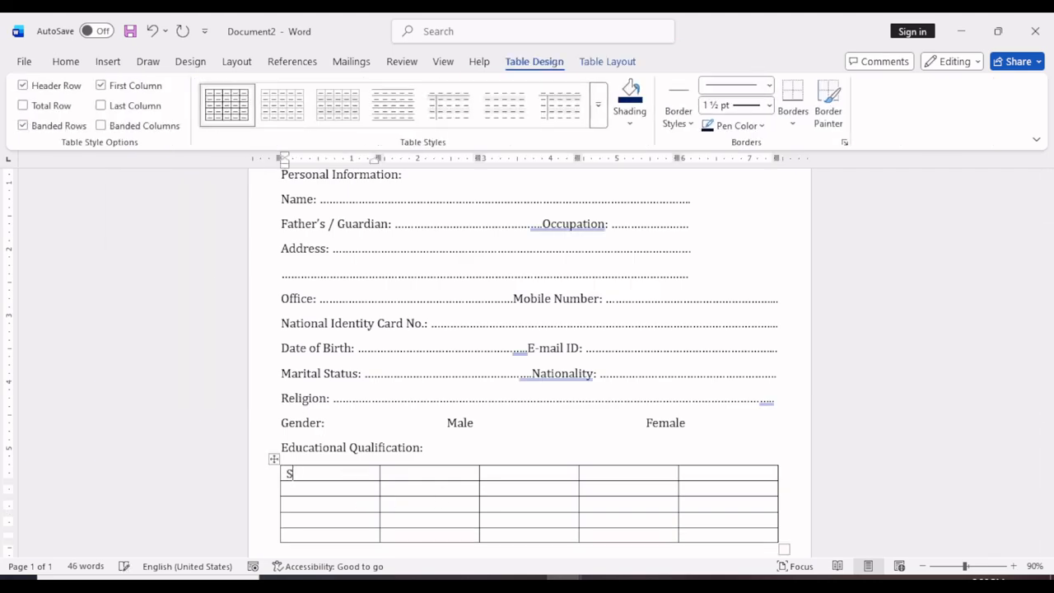
text(d.No.)
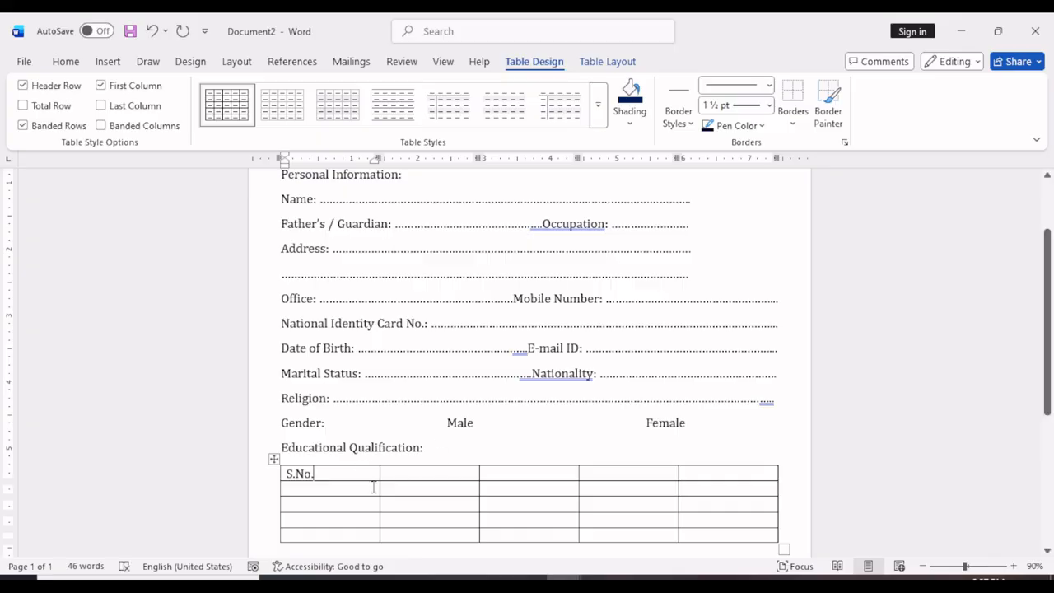
drag(378, 478, 331, 478)
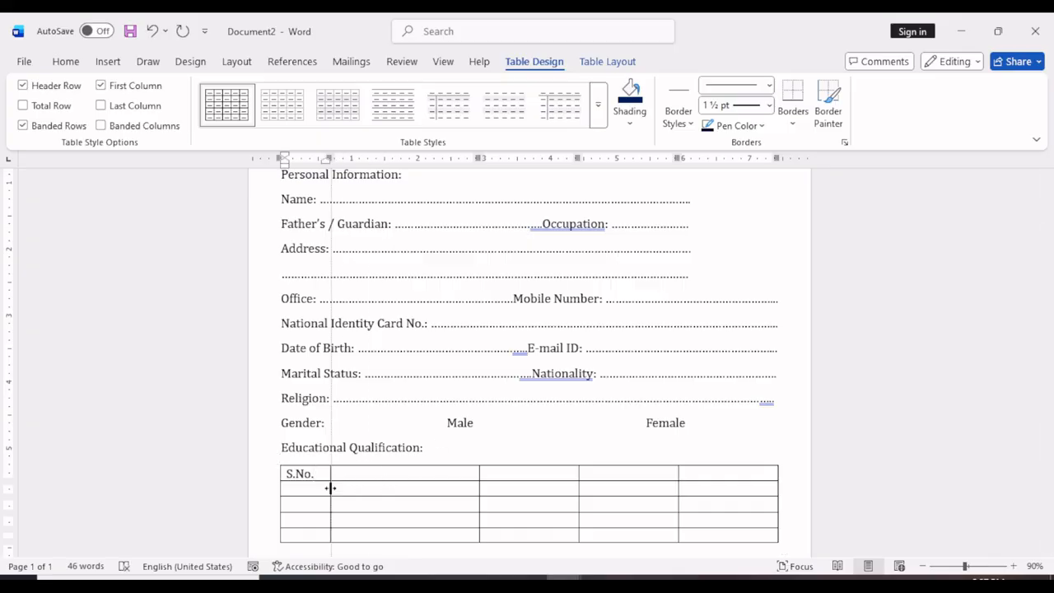
Enter "School/College" and "Year" as the headers of the second and third table columns.
click(370, 475)
text(School/)
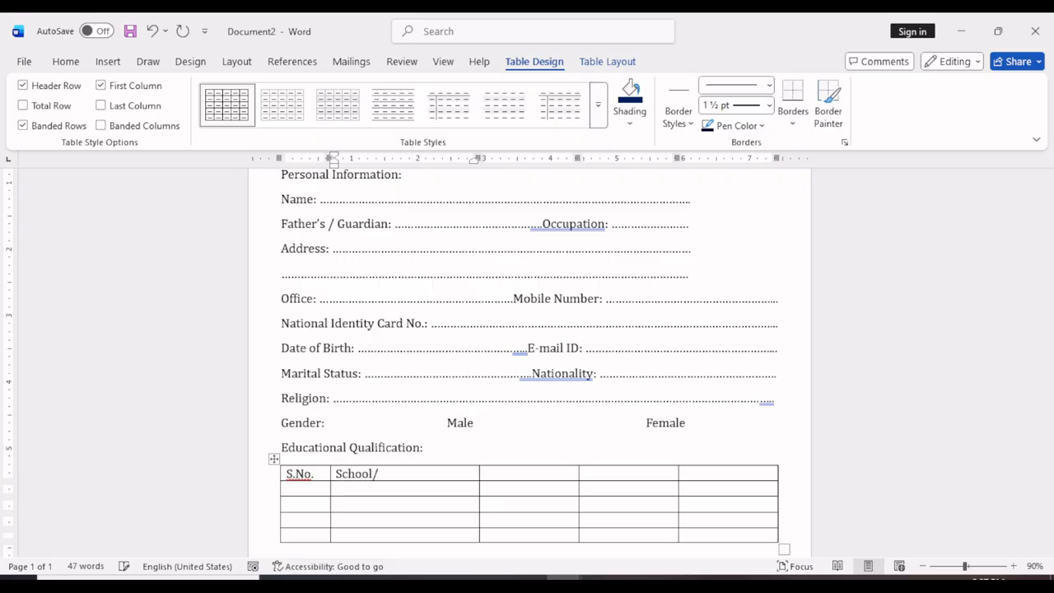
text(College/)
key(BackSpace)
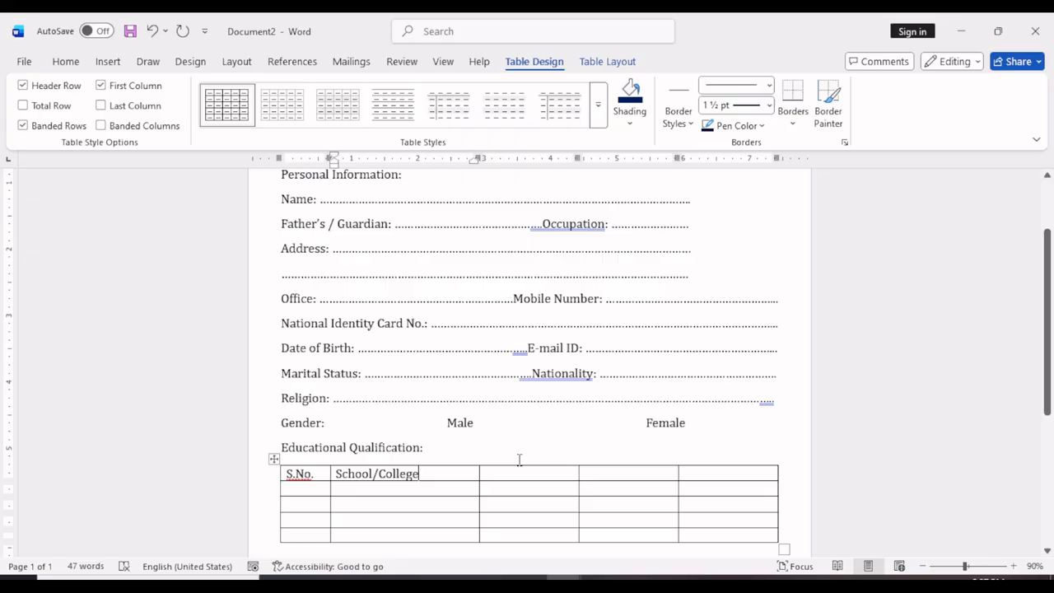
click(514, 473)
text(Year)
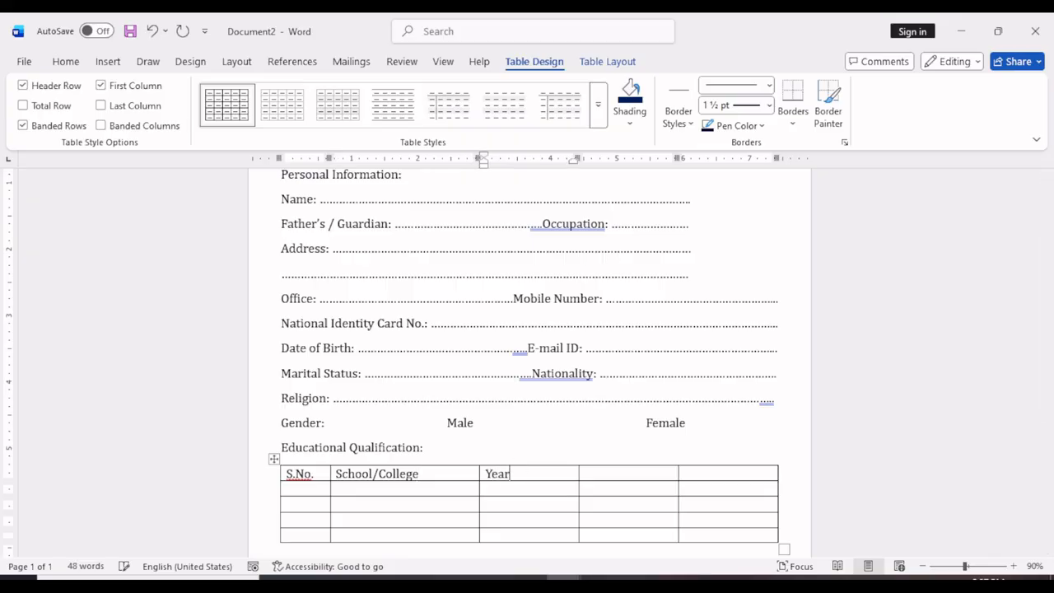
Enter "Degree/Diploma" and "Grade/Division" as the headers of the last two table columns.
key(Tab)
text(Degree)
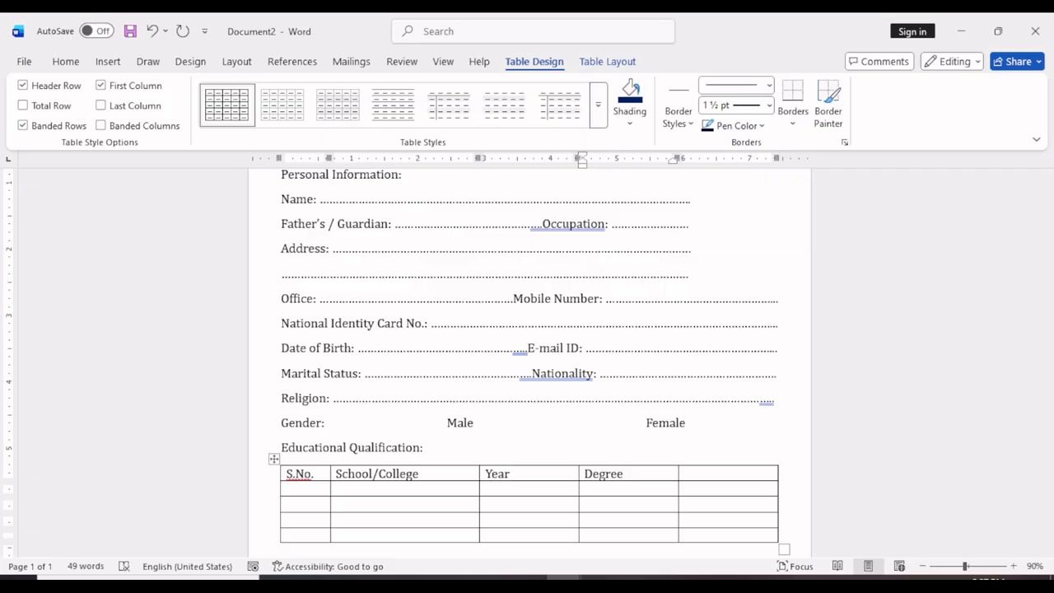
text(/Dipl)
text(oma)
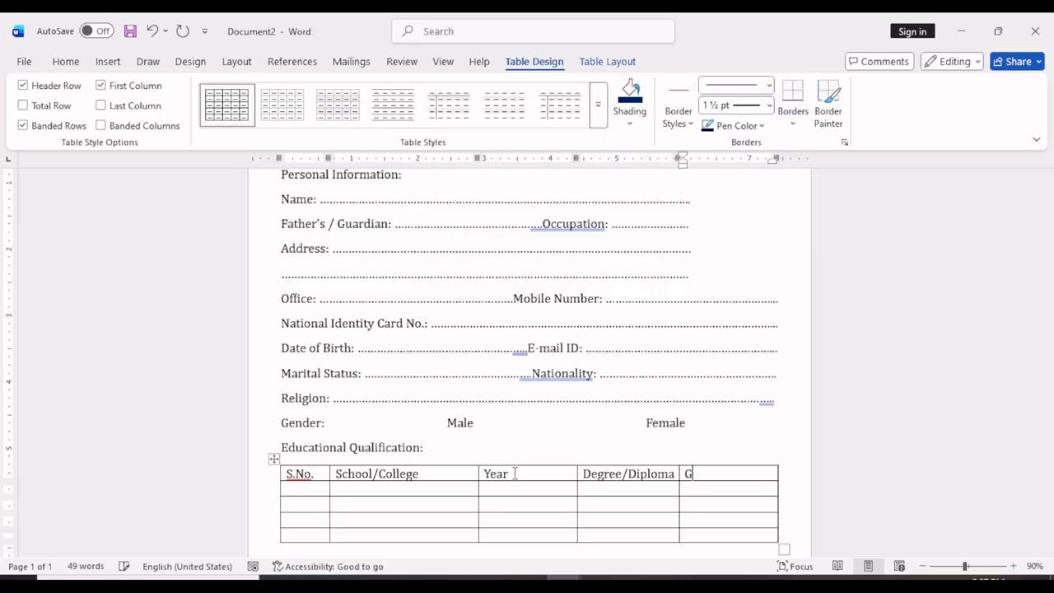
text(Div)
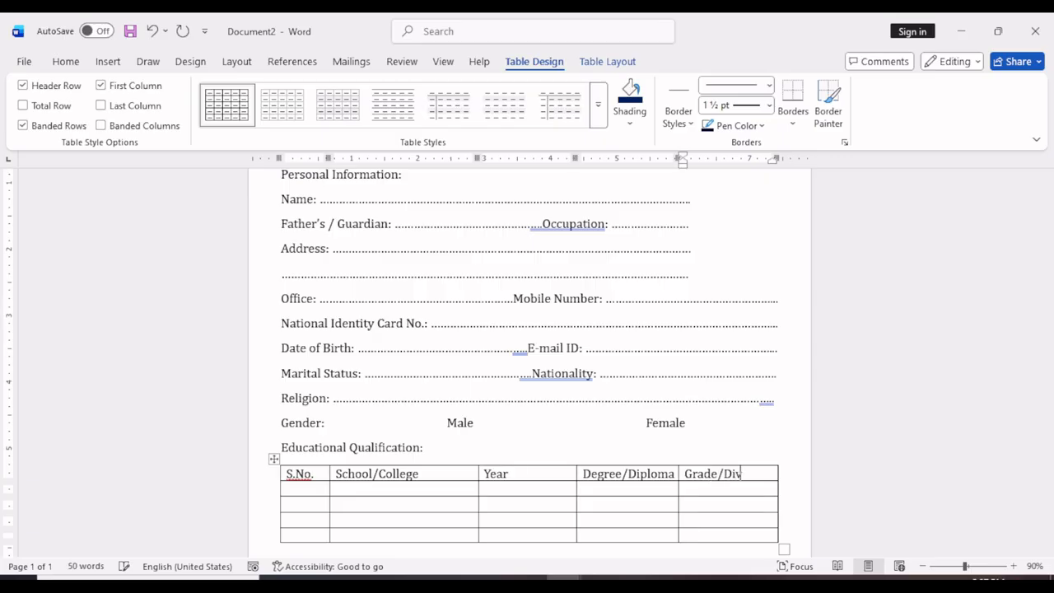
text(ision)
Shade the table's header row with a very dark navy blue.
drag(298, 475, 726, 475)
click(630, 94)
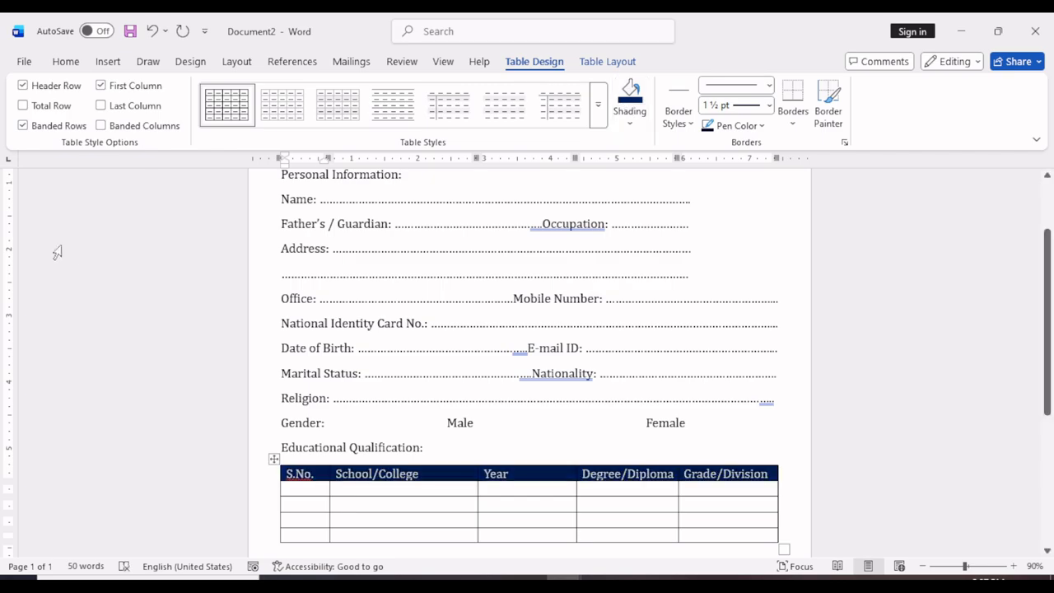
click(632, 121)
click(624, 415)
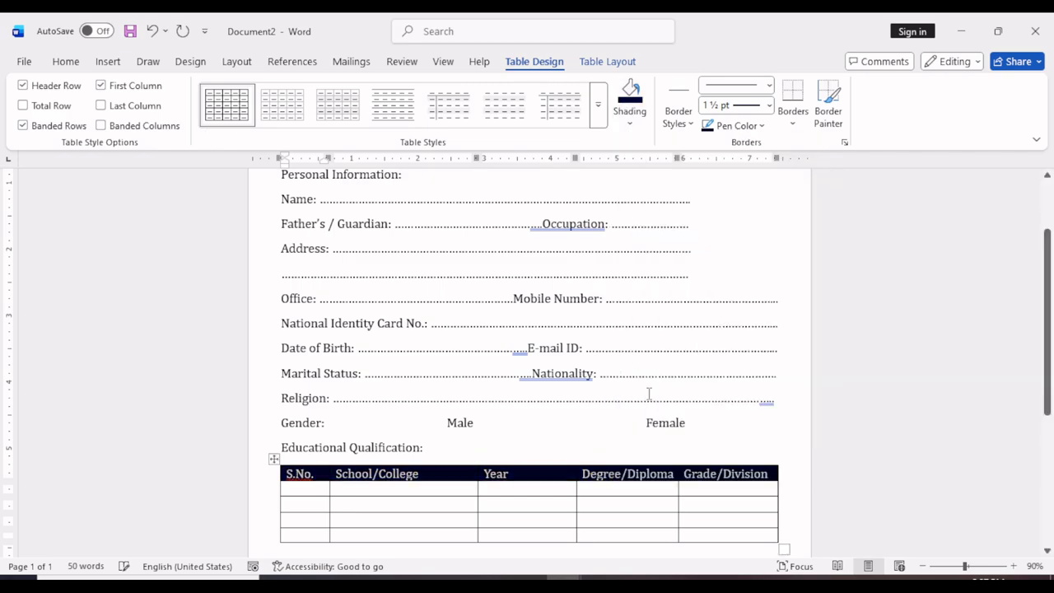
Enlarge the header row's text by two font-size increments.
click(66, 63)
click(222, 91)
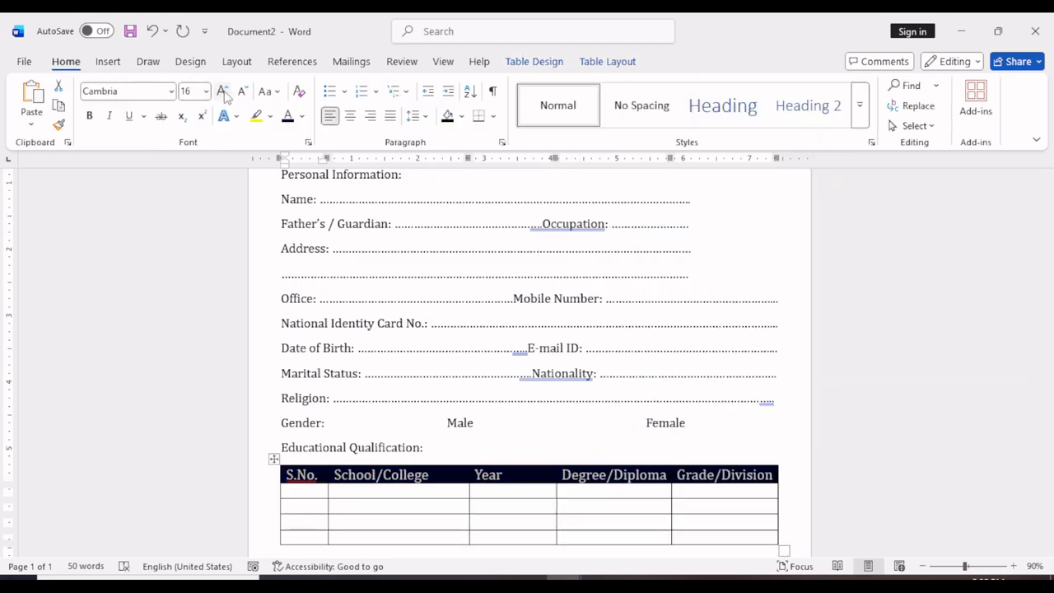
click(222, 91)
Narrow the Year column to fit its header and increase the header row's height to about 0.42".
click(524, 490)
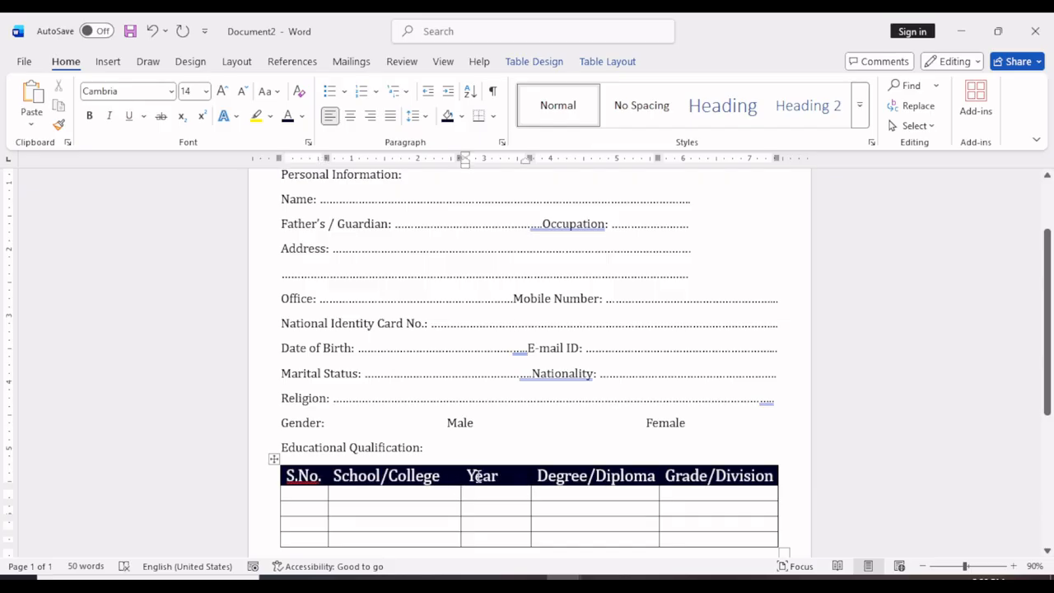
drag(530, 475, 513, 479)
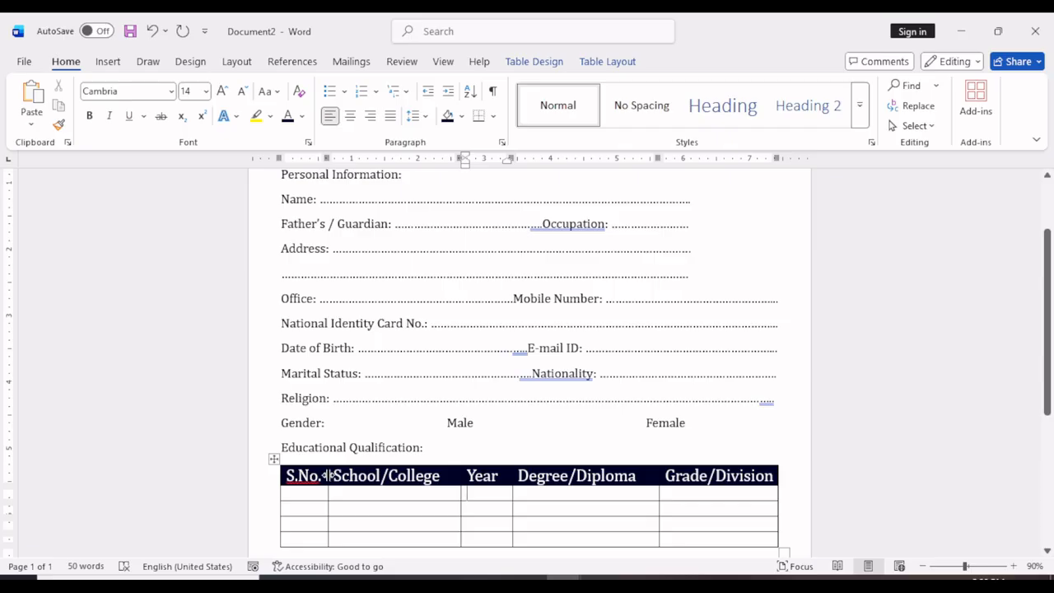
drag(329, 475, 339, 494)
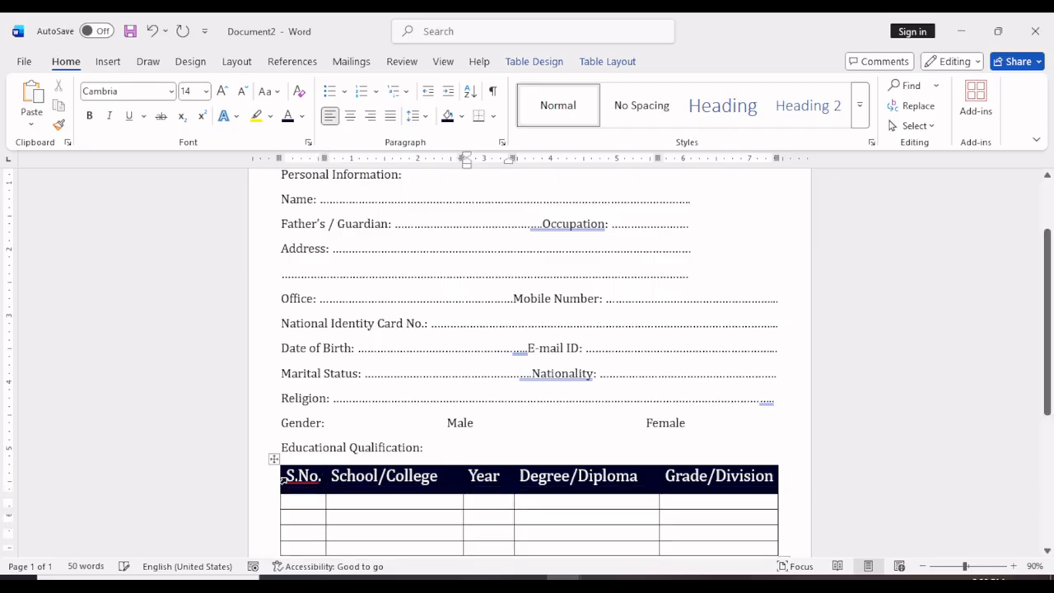
Centre the header row's text both horizontally and vertically in its cells.
click(607, 61)
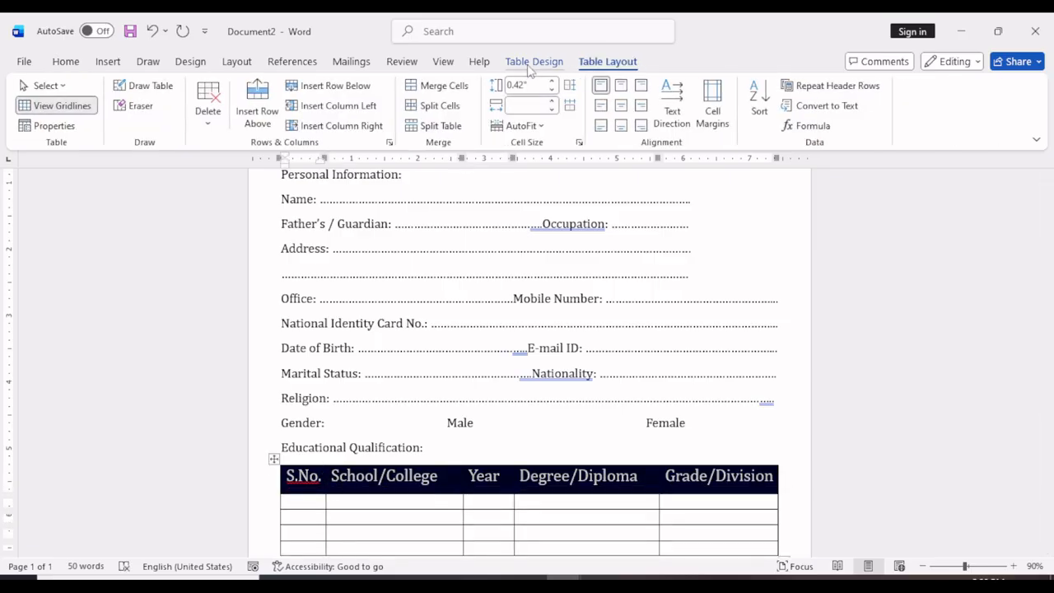
click(620, 86)
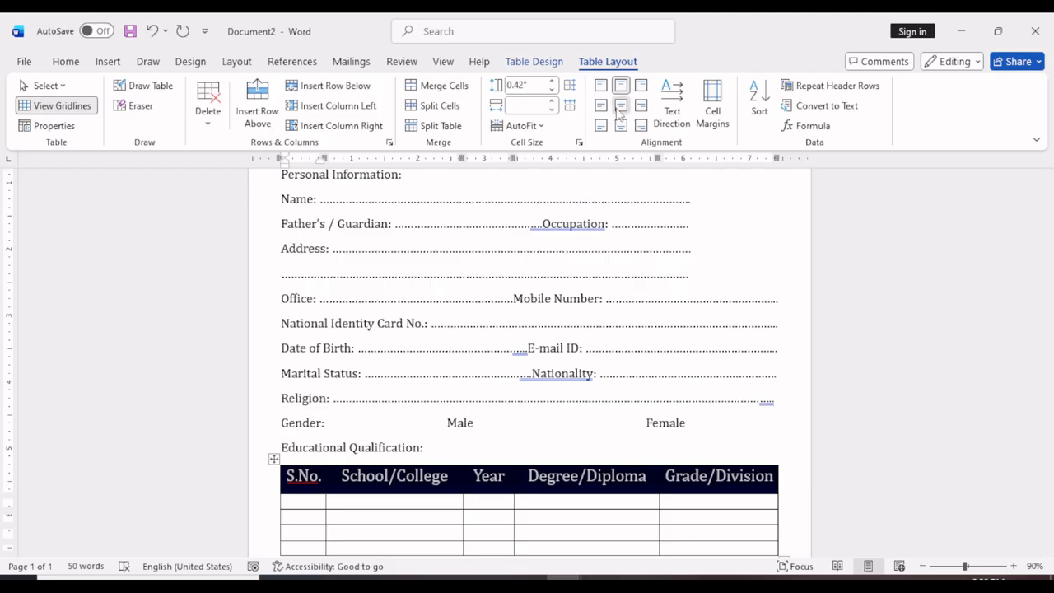
Enlarge the whole table slightly so its rows are taller and the header row is about 0.55" high.
scroll(559, 482, down, 3)
click(331, 387)
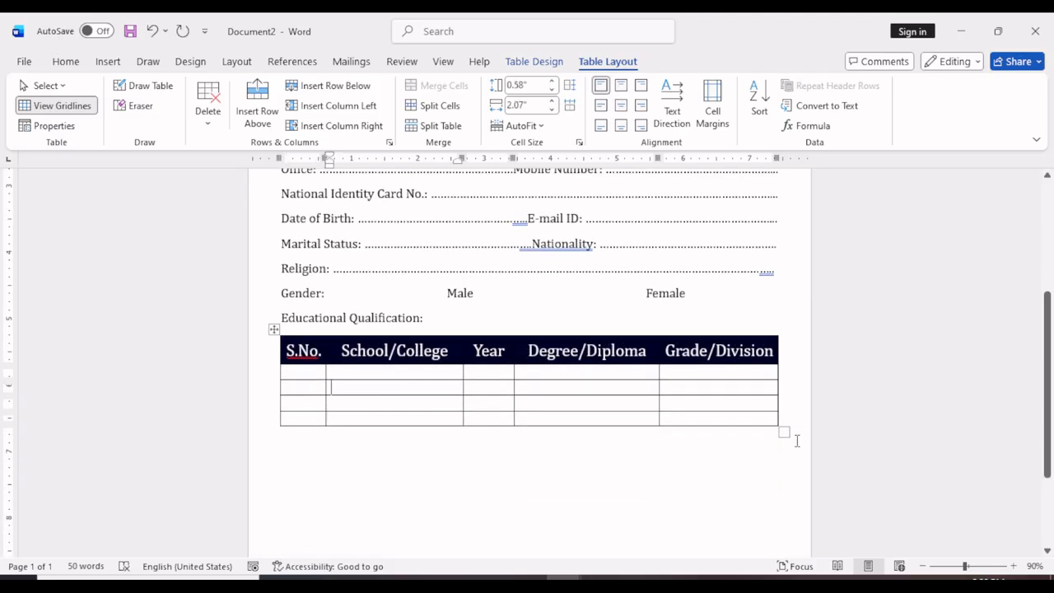
drag(783, 432, 791, 456)
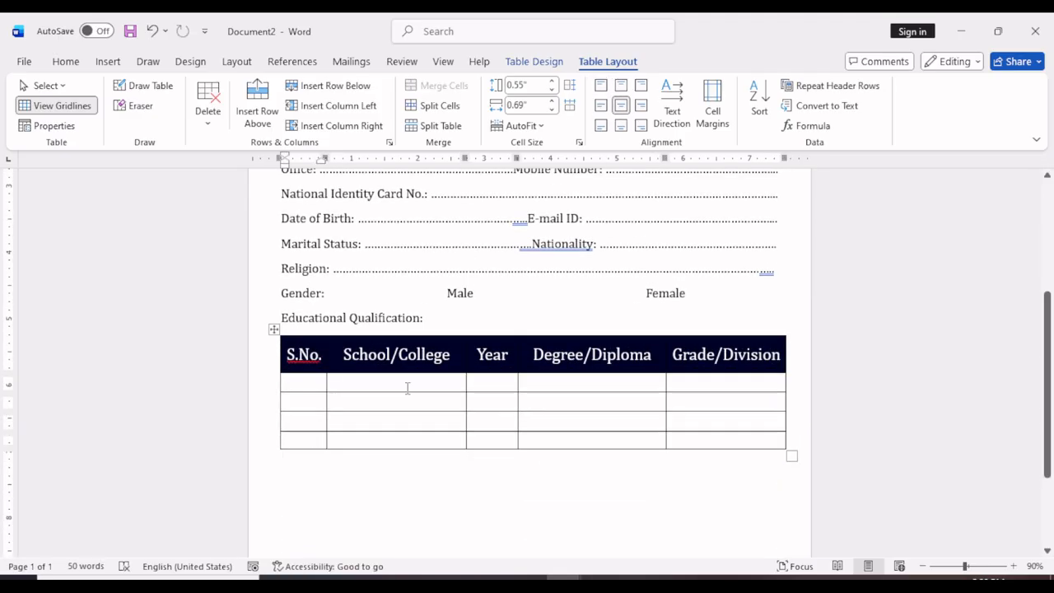
Apply 1 ½ pt borders to the whole table in the header's dark navy colour.
click(274, 329)
click(534, 62)
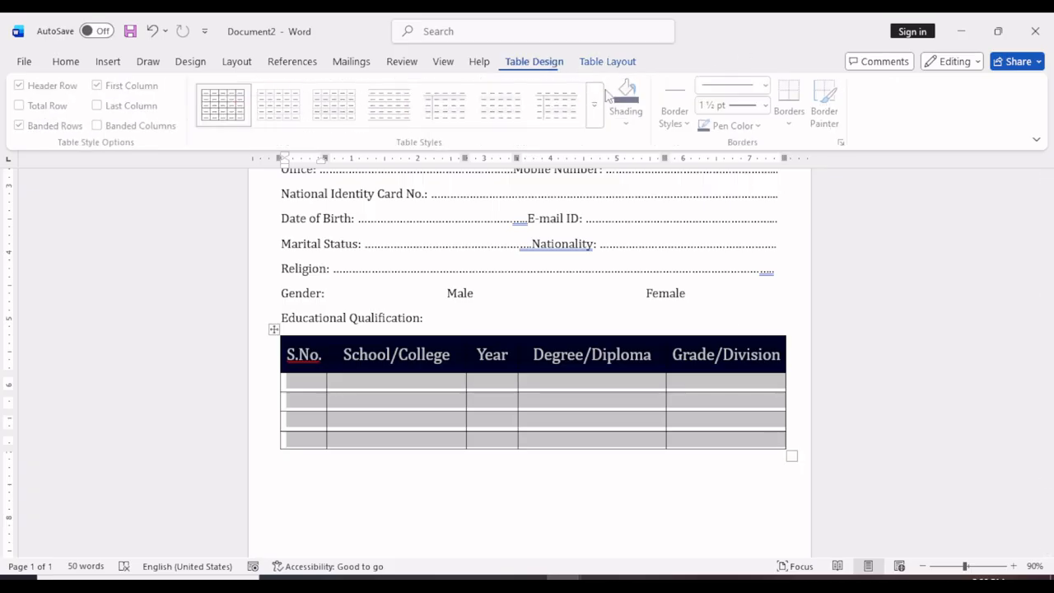
click(844, 143)
click(719, 270)
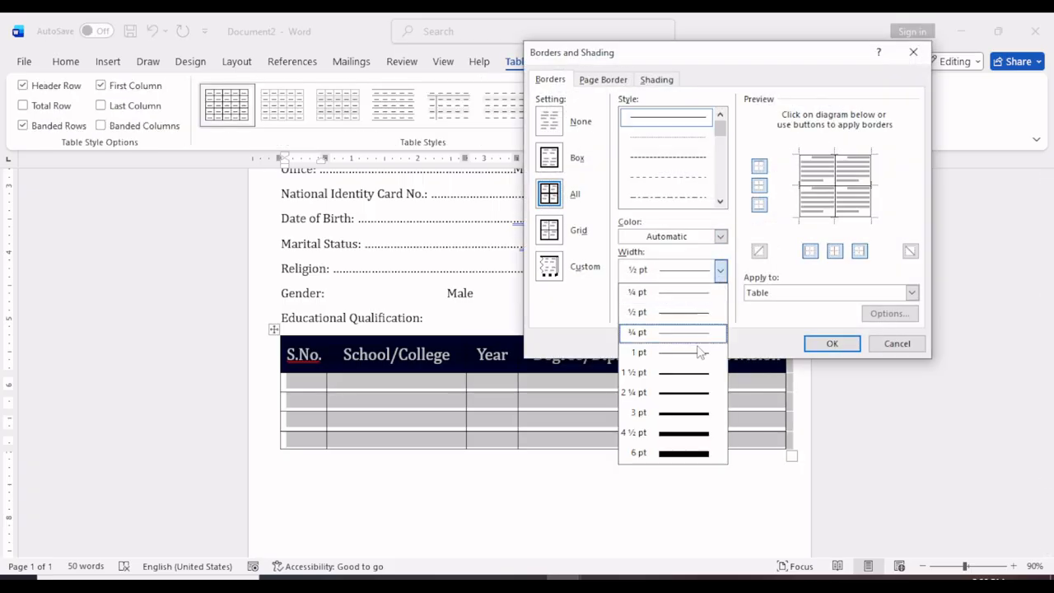
click(692, 374)
click(720, 237)
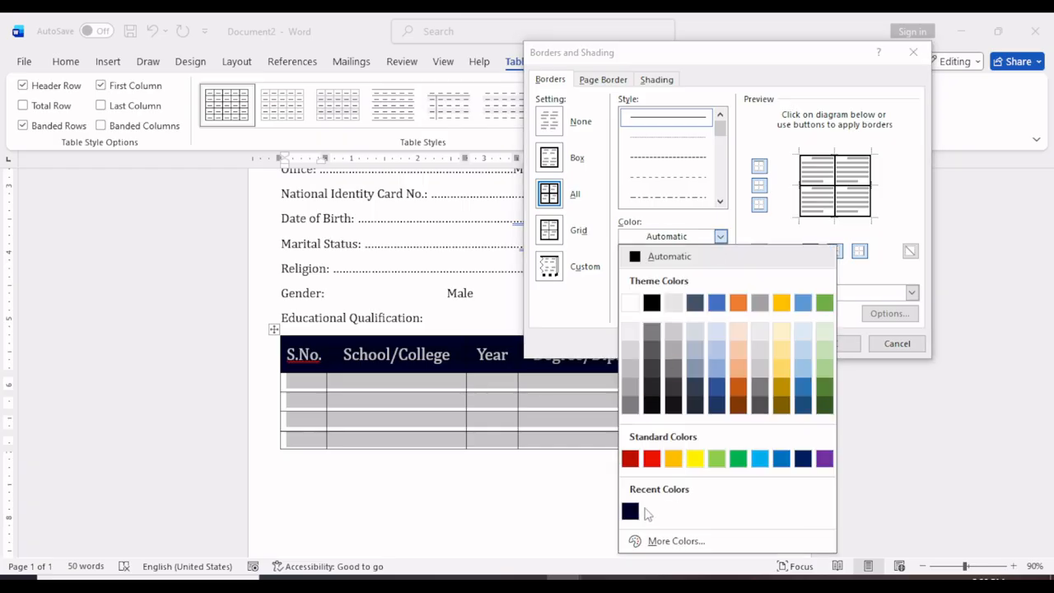
click(634, 508)
click(831, 345)
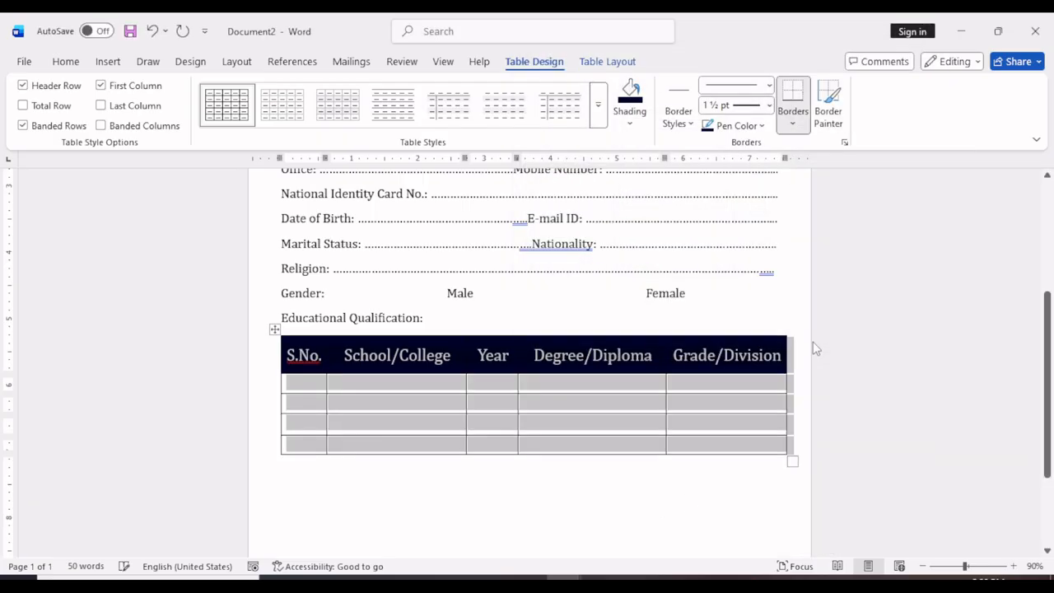
Thicken all borders of the whole table to 2 ¼ pt.
click(671, 465)
click(293, 344)
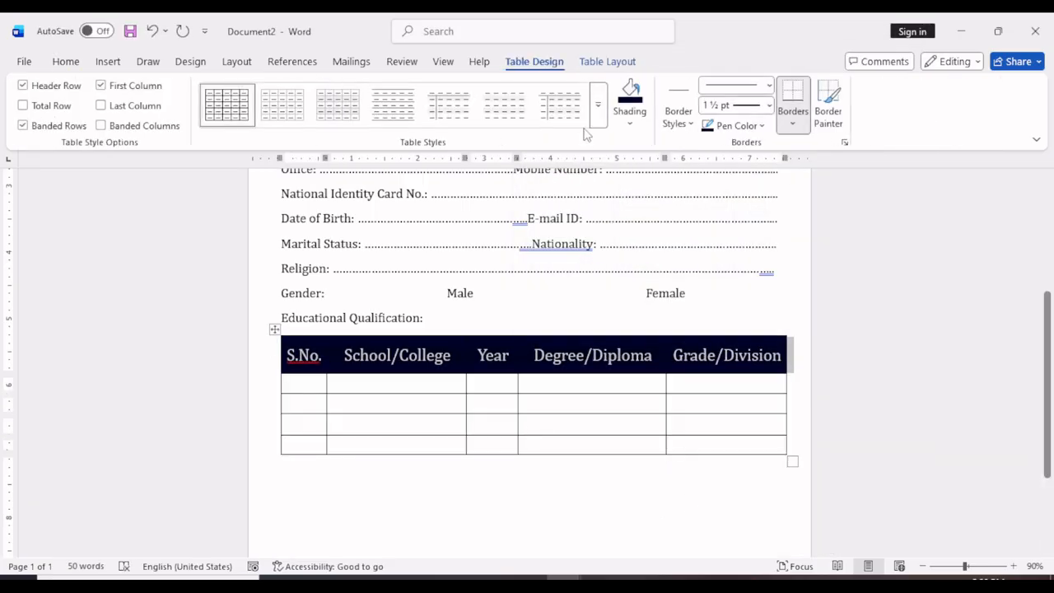
click(276, 329)
click(844, 142)
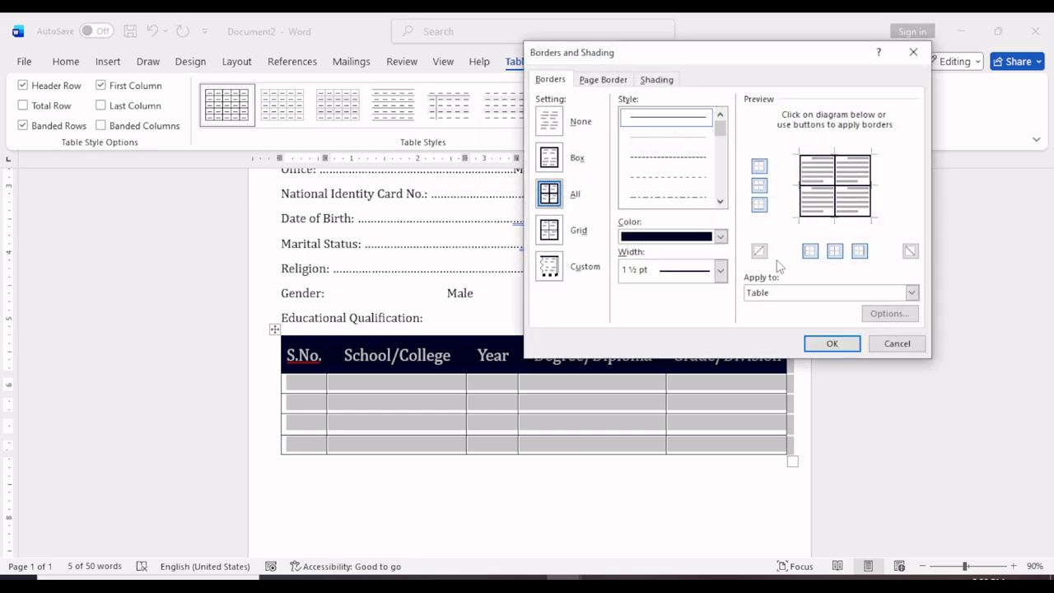
click(720, 269)
click(683, 393)
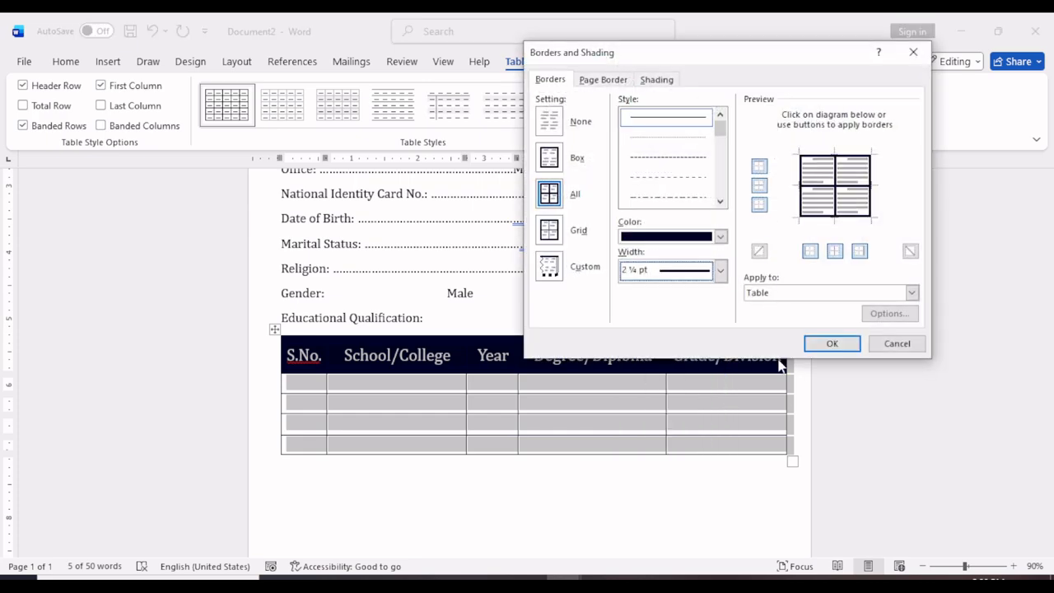
click(832, 343)
Add a "Date of Admission:" line below the table with a dotted blank reaching the page margin.
click(393, 513)
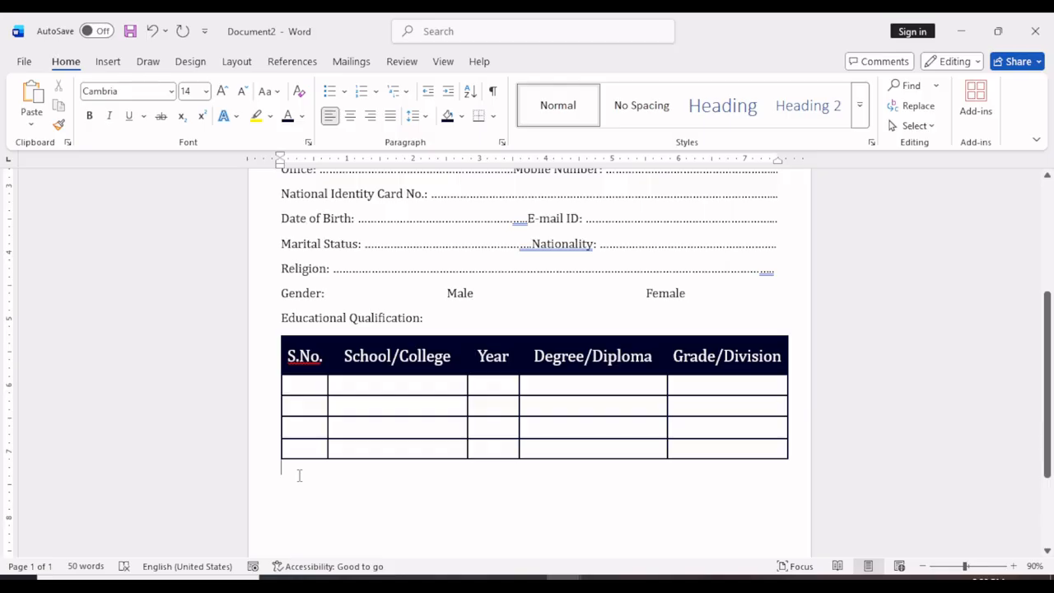
key(Return)
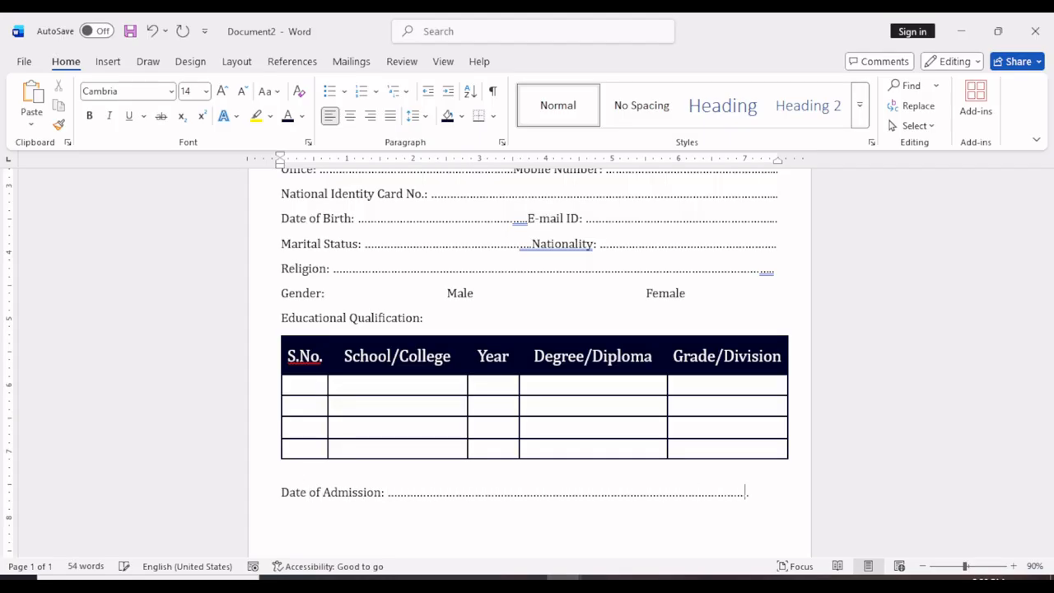
text(................)
key(BackSpace)
key(BackSpace)
key(BackSpace)
key(BackSpace)
text(.)
key(BackSpace)
Leave blank space below Date of Admission and add "Student Signature" and "Admin Signature" at opposite ends of one line.
key(Return)
key(Return)
key(BackSpace)
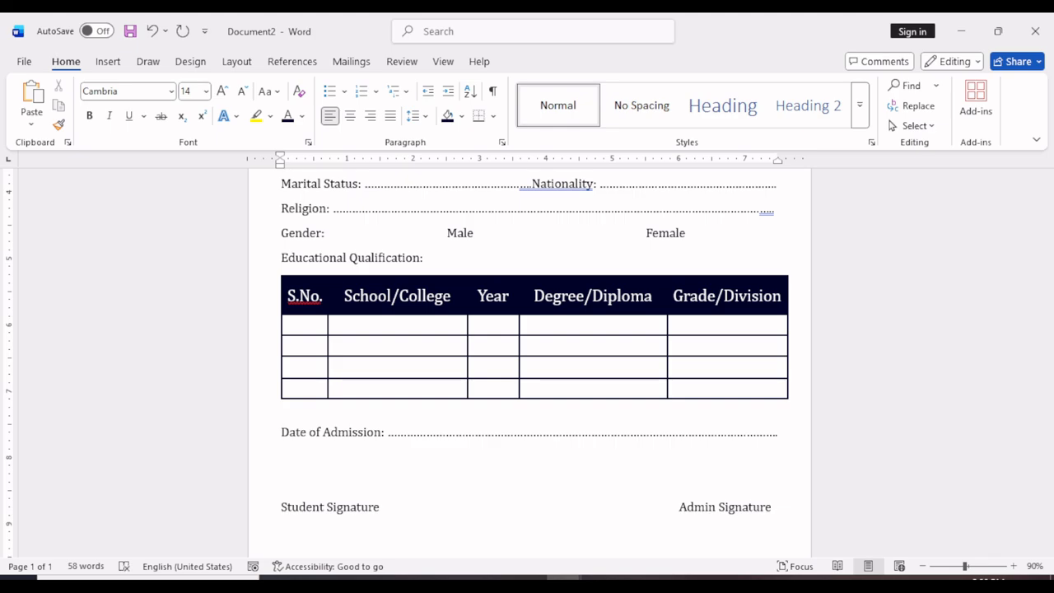
Colour the text from Personal Information through Educational Qualification, plus the admission date and signature lines, in the recently used dark navy.
scroll(301, 452, up, 5)
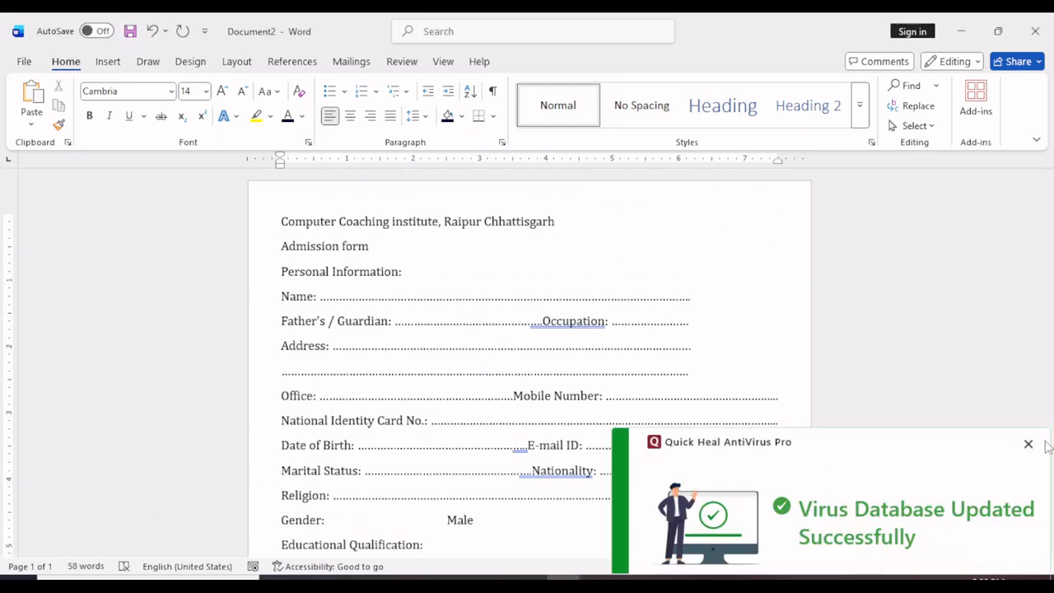
drag(281, 270, 430, 323)
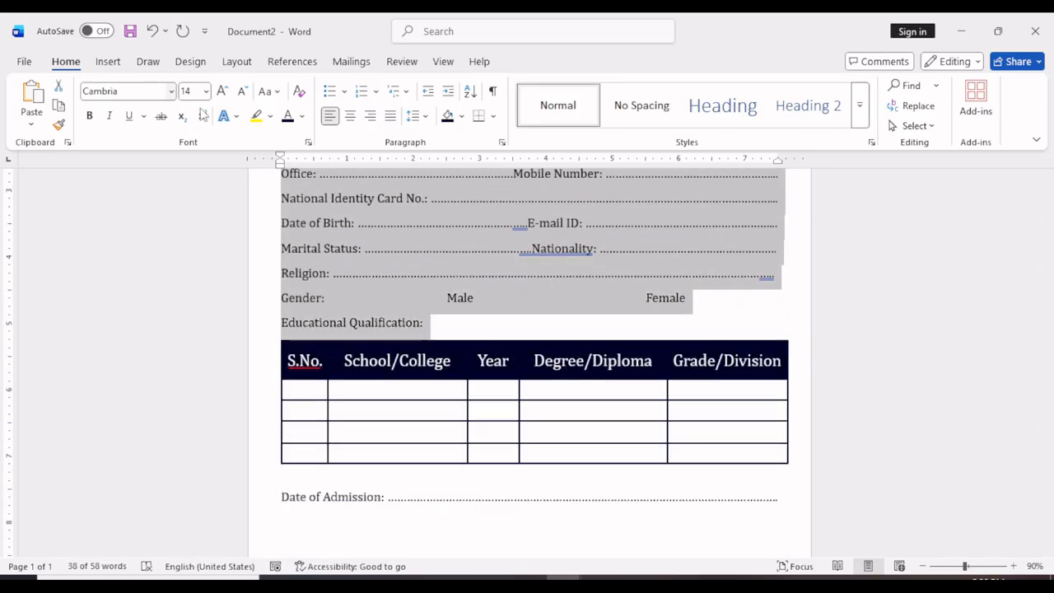
click(301, 116)
click(292, 426)
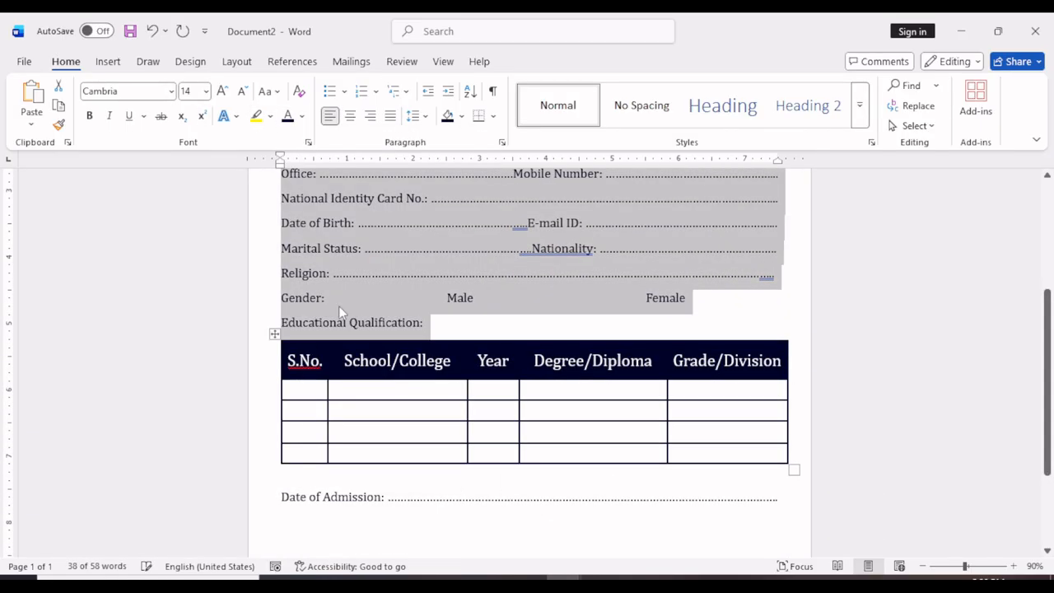
drag(282, 492, 565, 548)
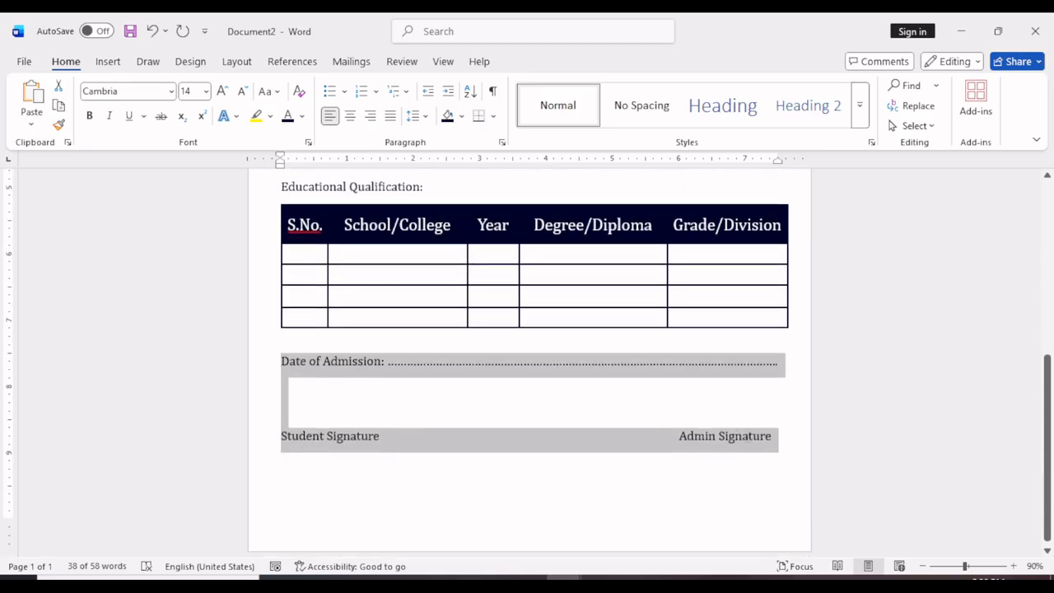
click(301, 116)
click(292, 426)
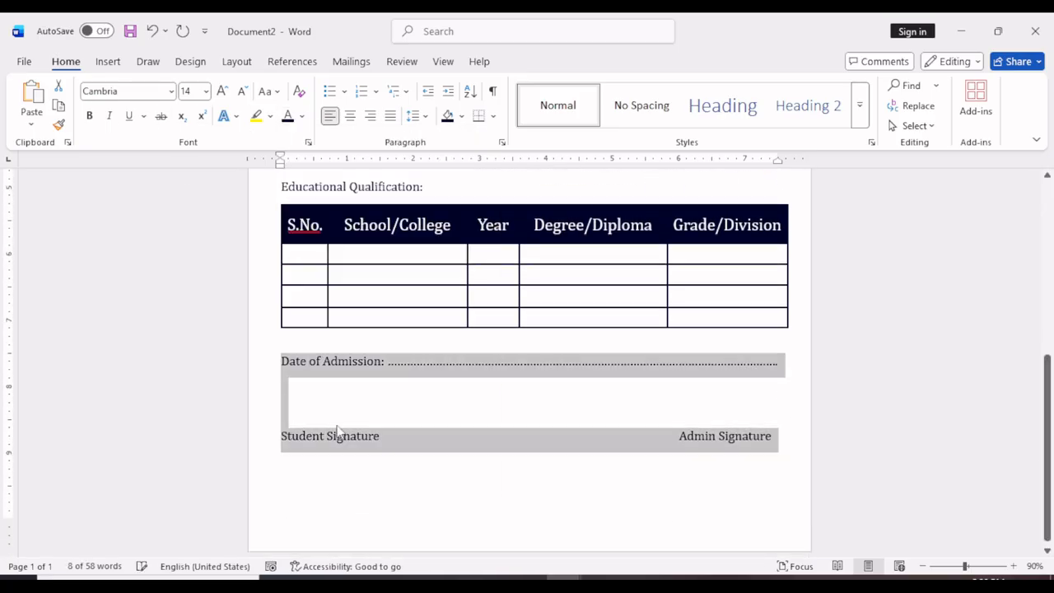
click(428, 390)
Set the institute title line at the start of the form in Elephant at 20 pt.
scroll(314, 340, up, 5)
scroll(314, 340, up, 2)
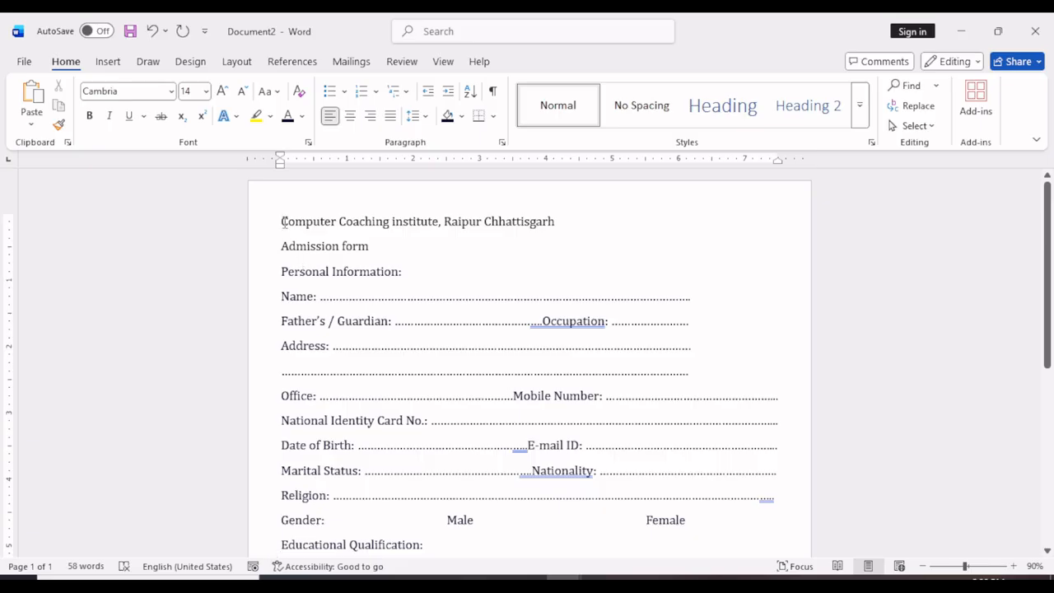
drag(283, 222, 649, 223)
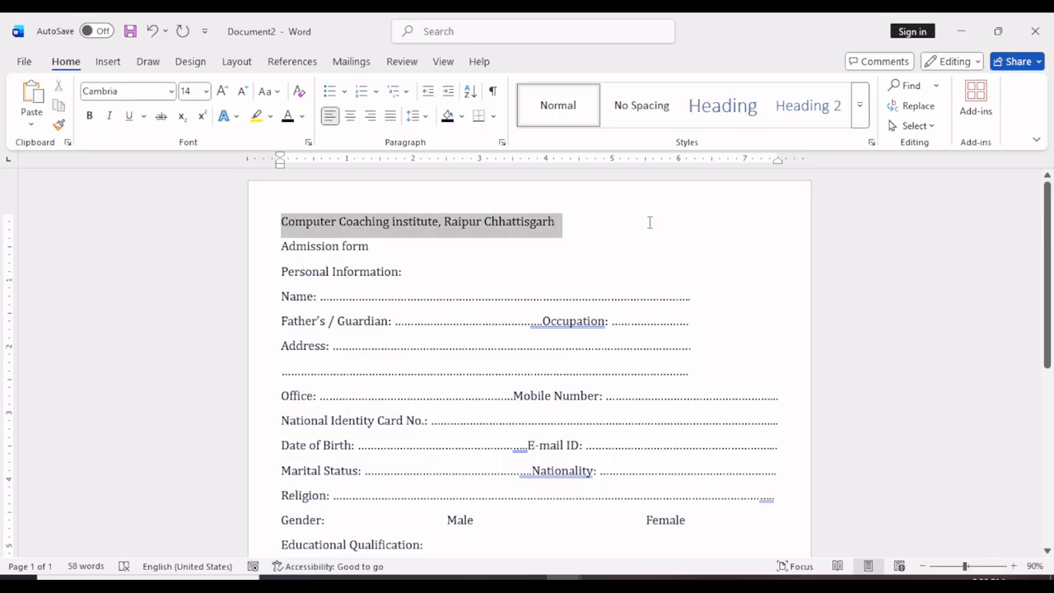
click(222, 90)
click(221, 90)
click(222, 91)
click(171, 90)
click(156, 245)
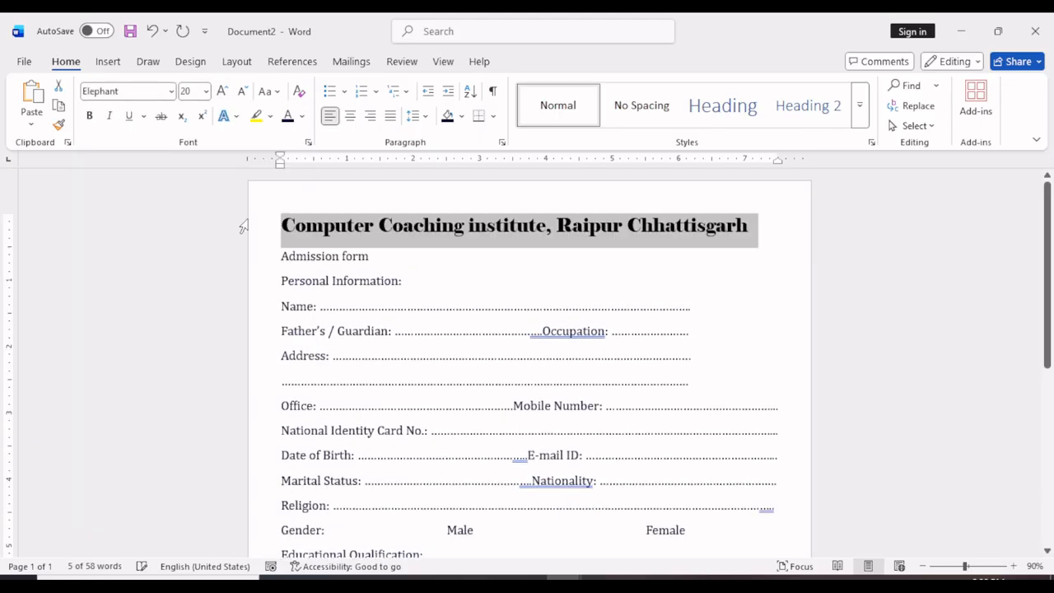
Split the title so "Chhattisgarh" starts its own line, then centre both lines and enlarge them to 24 pt.
click(625, 225)
key(Return)
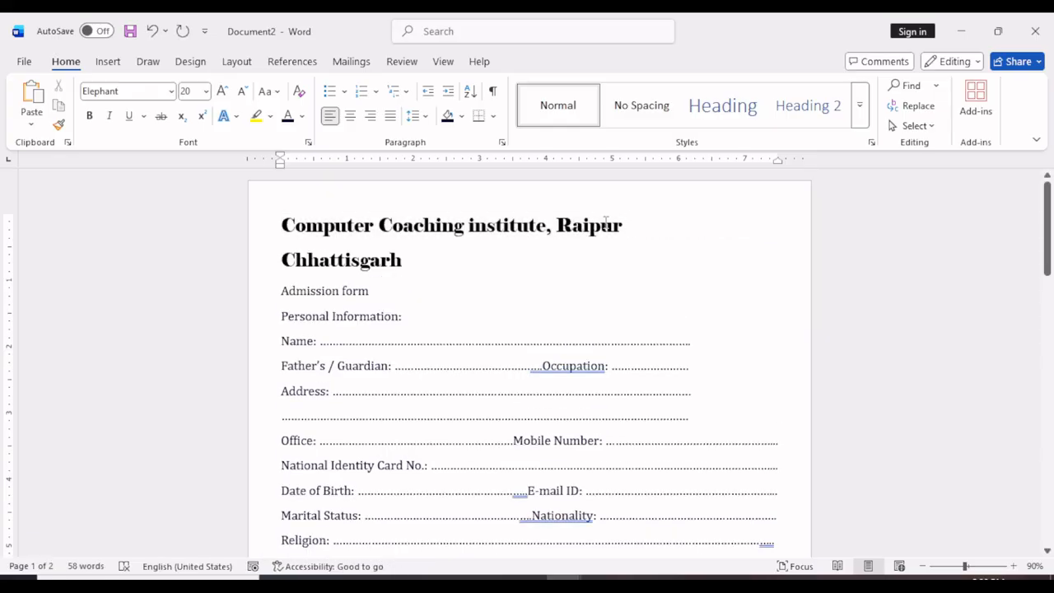
drag(278, 229, 596, 263)
key(ctrl+e)
click(559, 259)
click(222, 92)
click(222, 92)
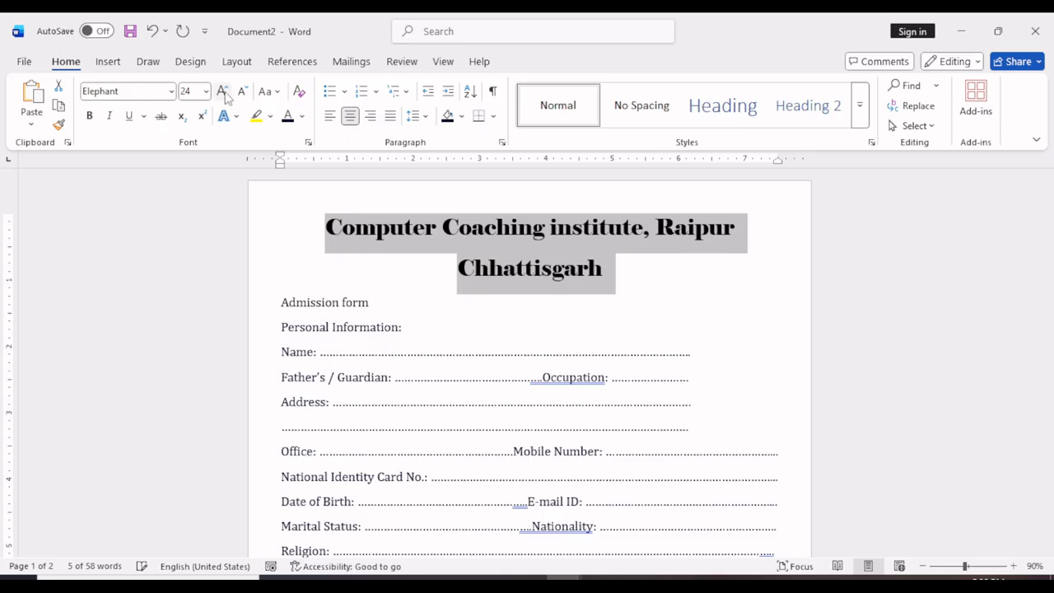
Draw a rectangle over the title spanning the full page width from the page's upper edge, about 1.55" high and 8.71" wide.
click(449, 271)
click(108, 61)
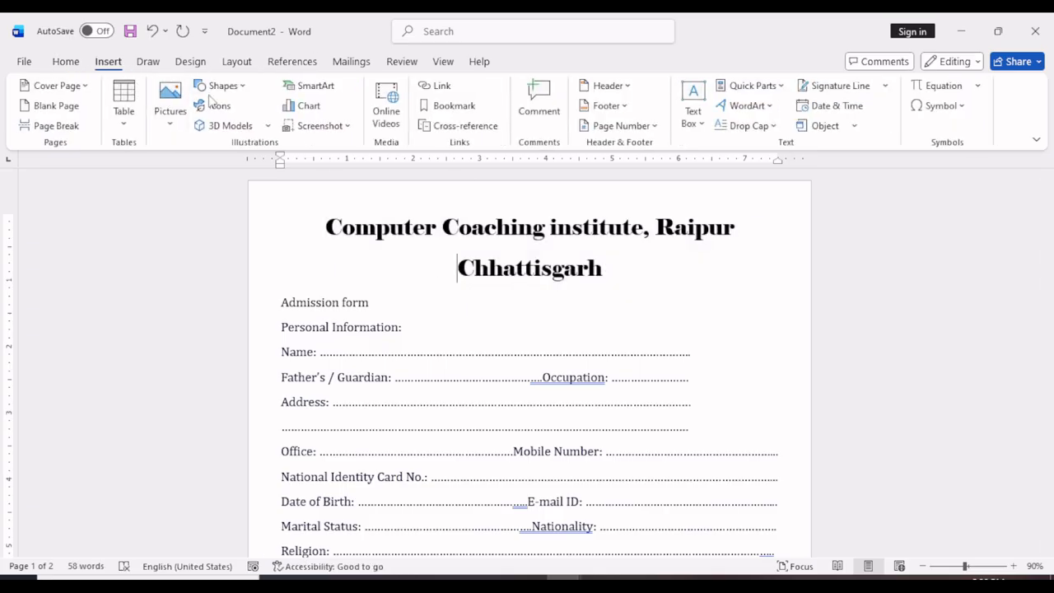
click(223, 85)
click(262, 198)
drag(249, 186, 823, 286)
drag(313, 214, 313, 211)
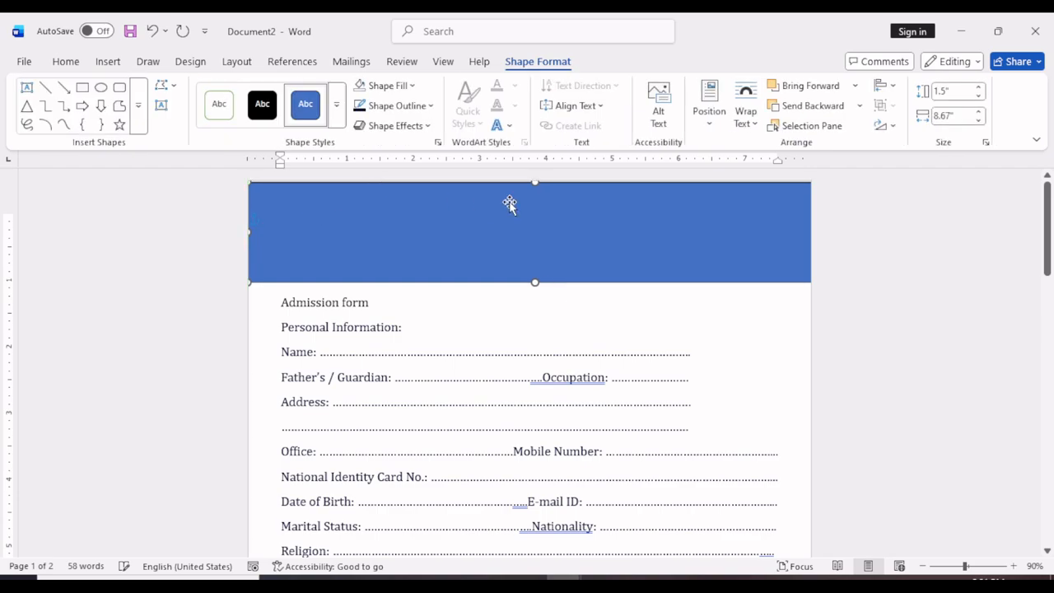
drag(534, 181, 534, 178)
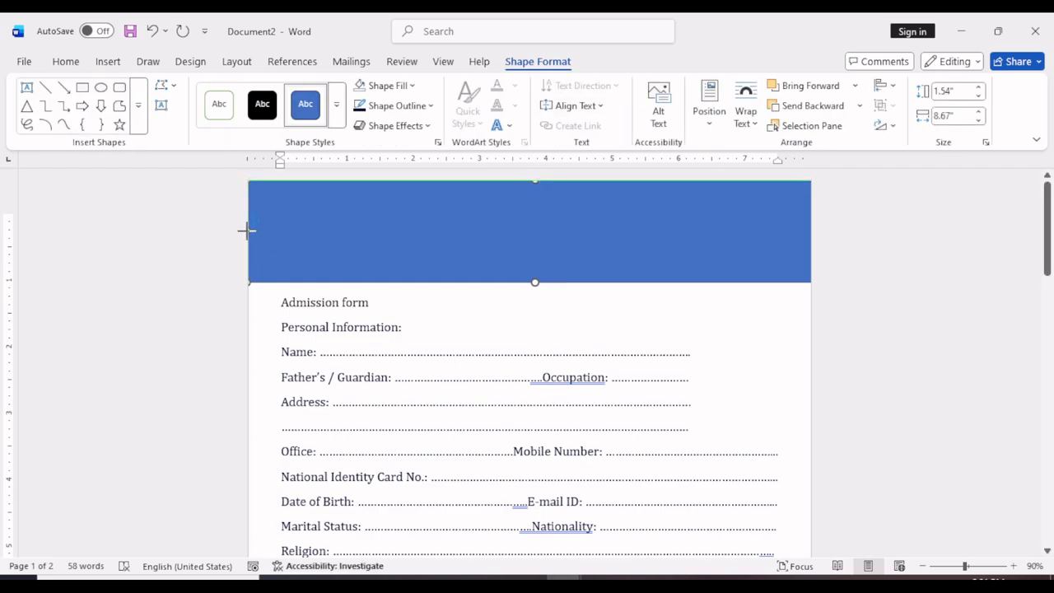
drag(247, 282, 245, 284)
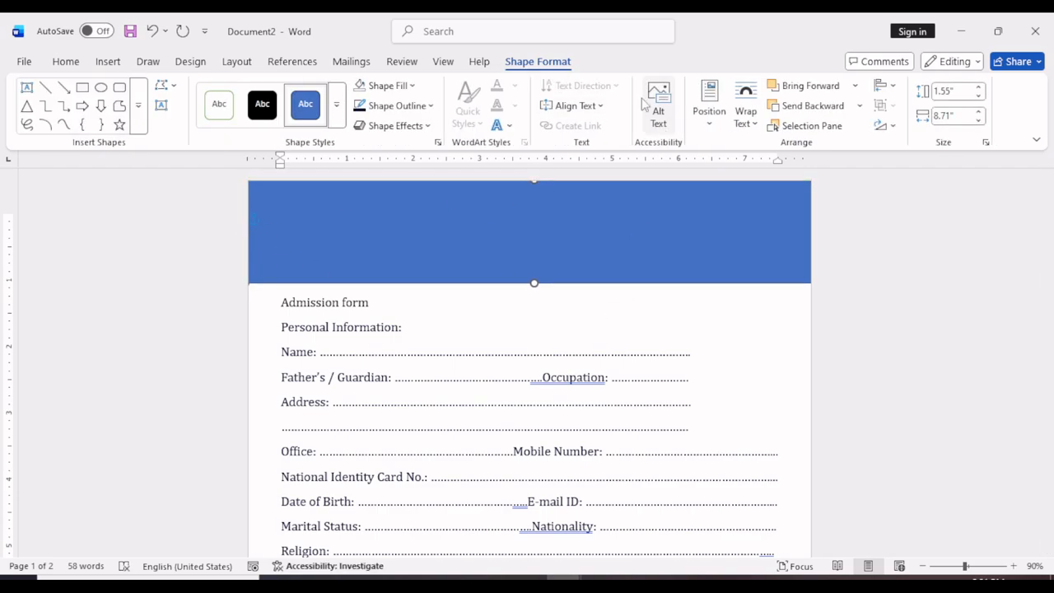
Fill the rectangle with the recently used dark navy and send it behind the text.
click(383, 85)
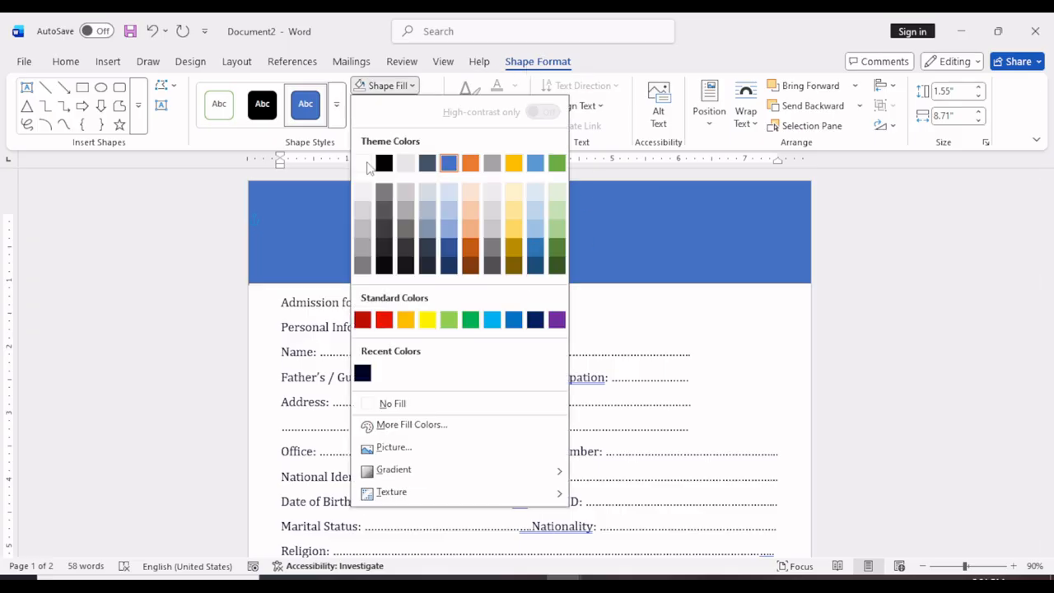
click(362, 374)
click(854, 86)
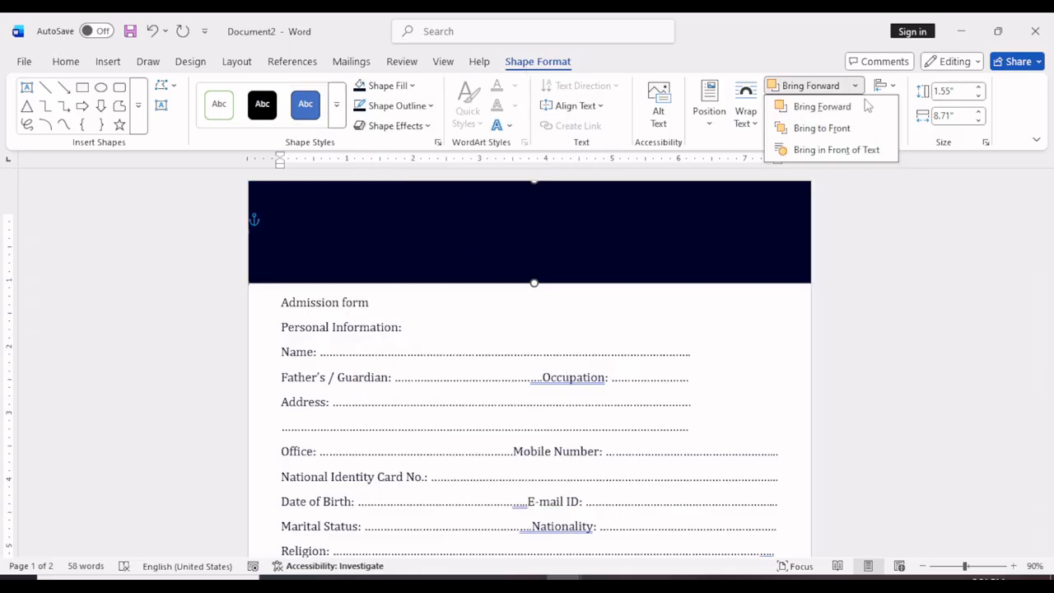
click(850, 127)
click(859, 106)
click(828, 169)
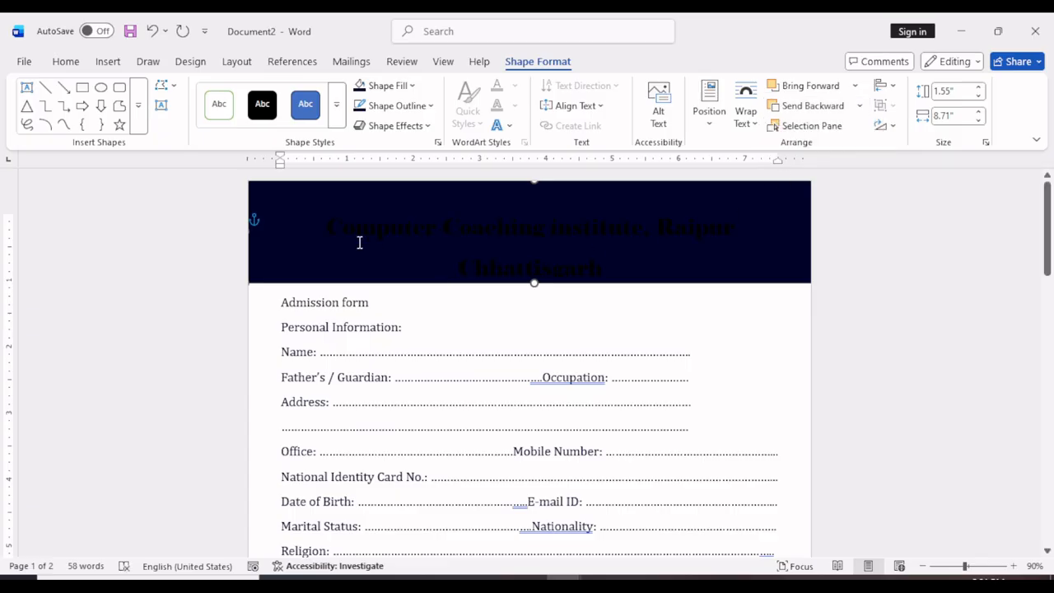
Change the font colour of both title lines on the navy banner to white.
click(360, 242)
triple_click(438, 251)
click(302, 116)
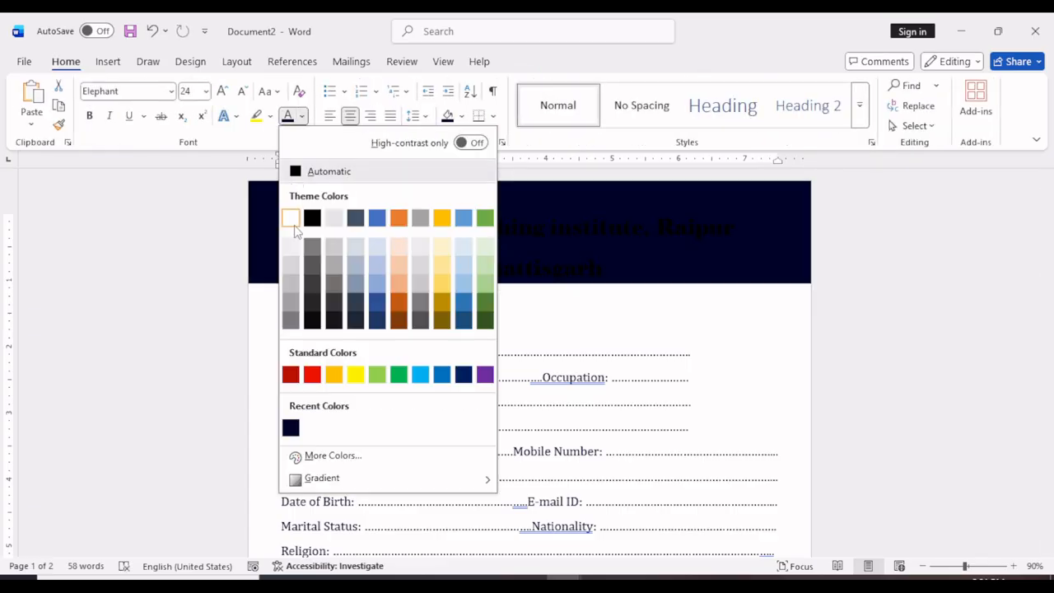
click(290, 215)
click(544, 344)
Remove the space after the title's first line, "Computer Coaching institute, Raipur".
drag(463, 222, 730, 233)
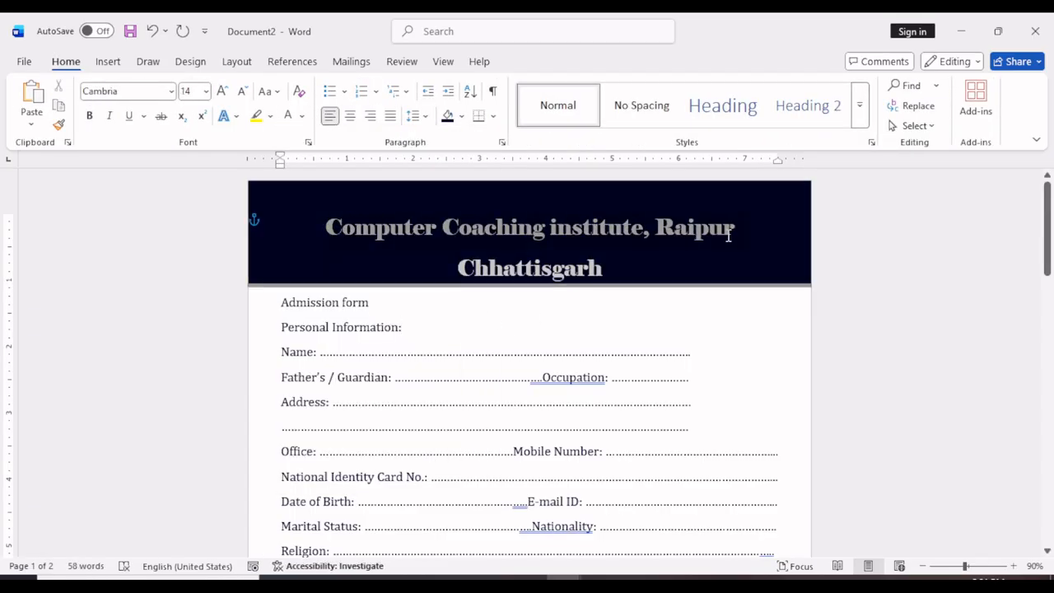
click(425, 117)
click(454, 309)
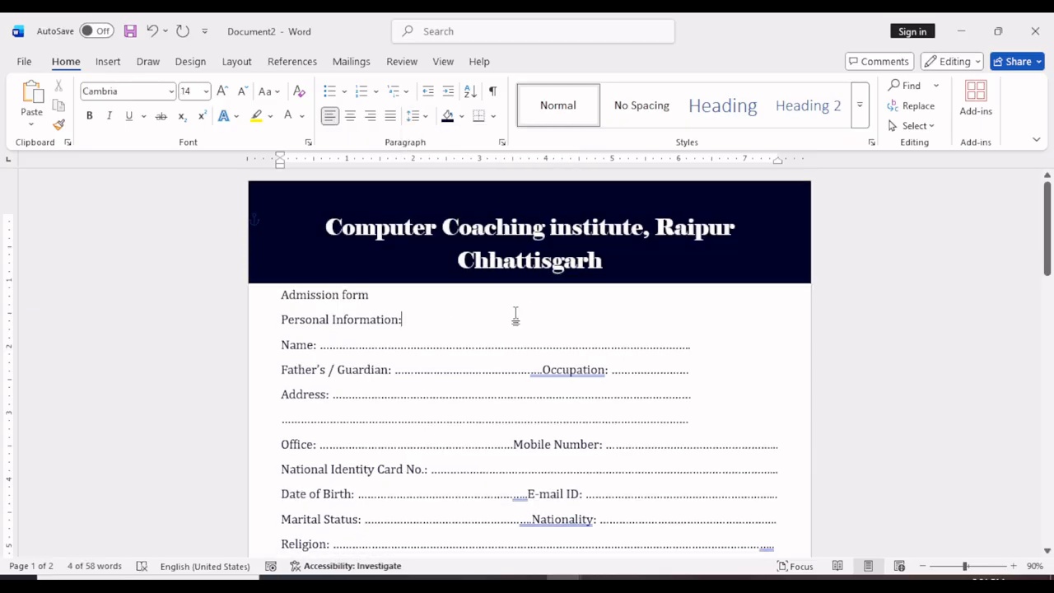
Centre the "Admission form" line and format it in Britannic Bold at 36 pt.
click(275, 295)
click(350, 117)
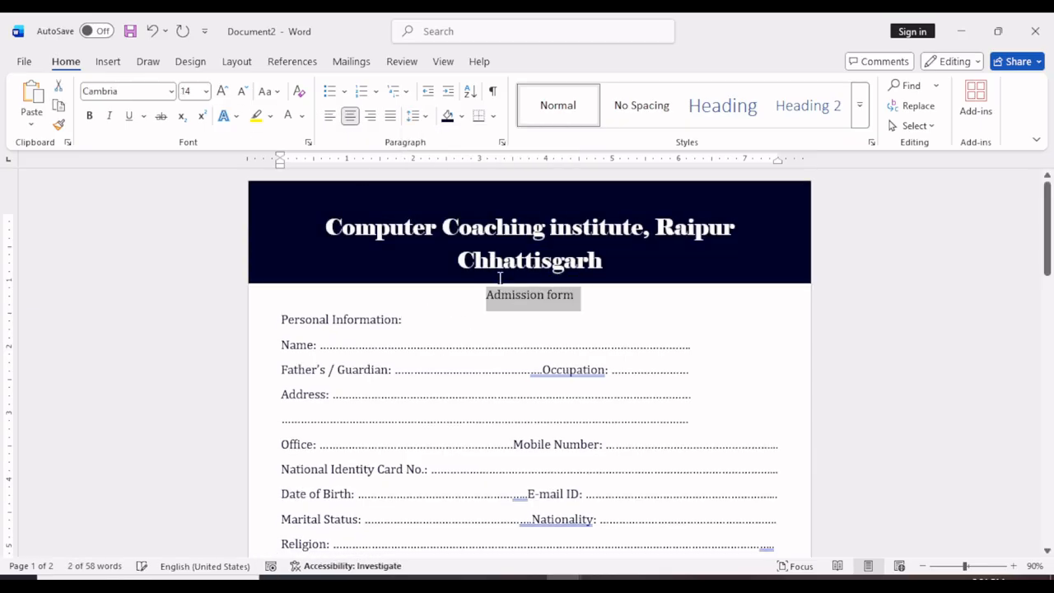
click(222, 92)
click(223, 92)
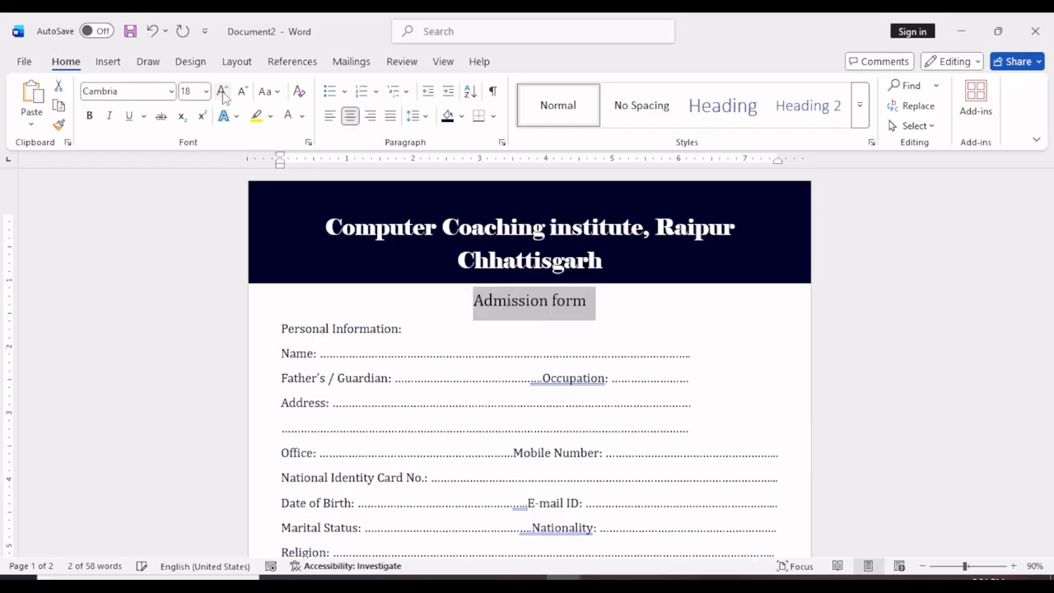
click(222, 92)
click(223, 92)
click(223, 92)
click(172, 91)
click(228, 202)
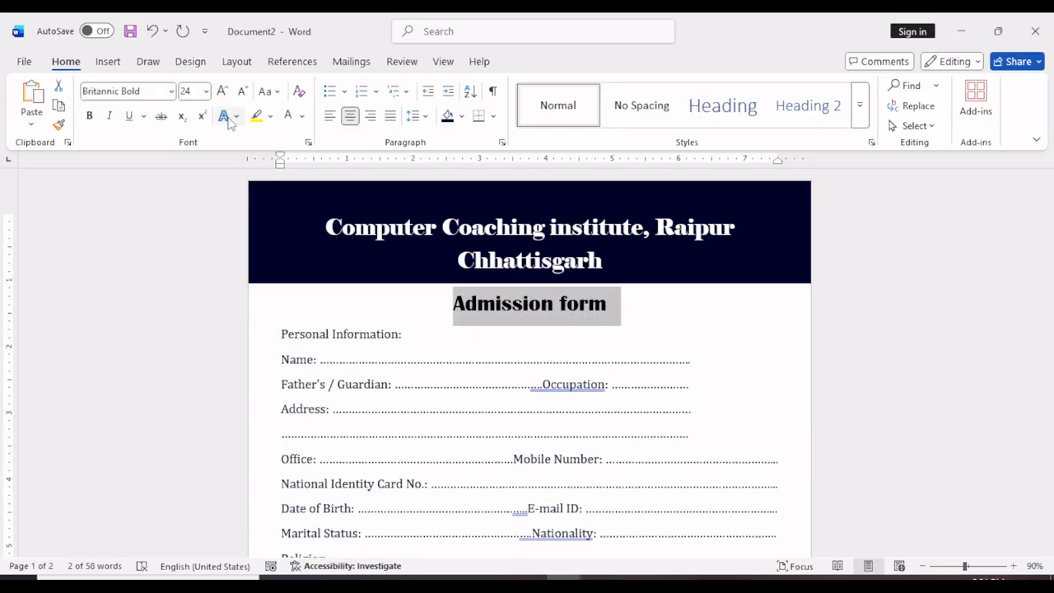
click(222, 91)
click(222, 91)
click(222, 90)
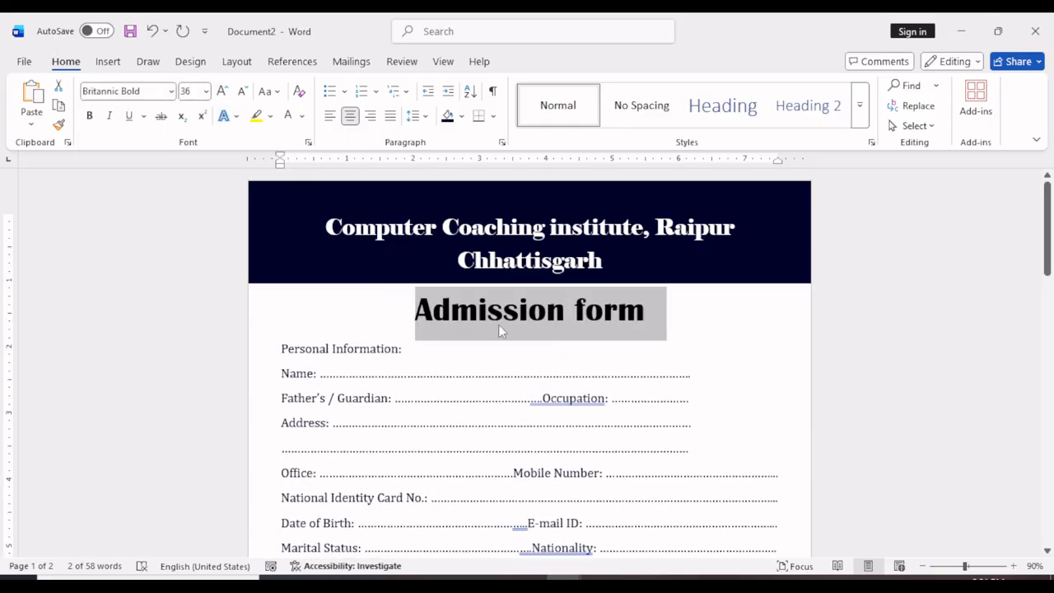
Give "Admission form" the text effect with white fill, blue Accent color 1 outline and blue Accent color 1 glow.
click(229, 116)
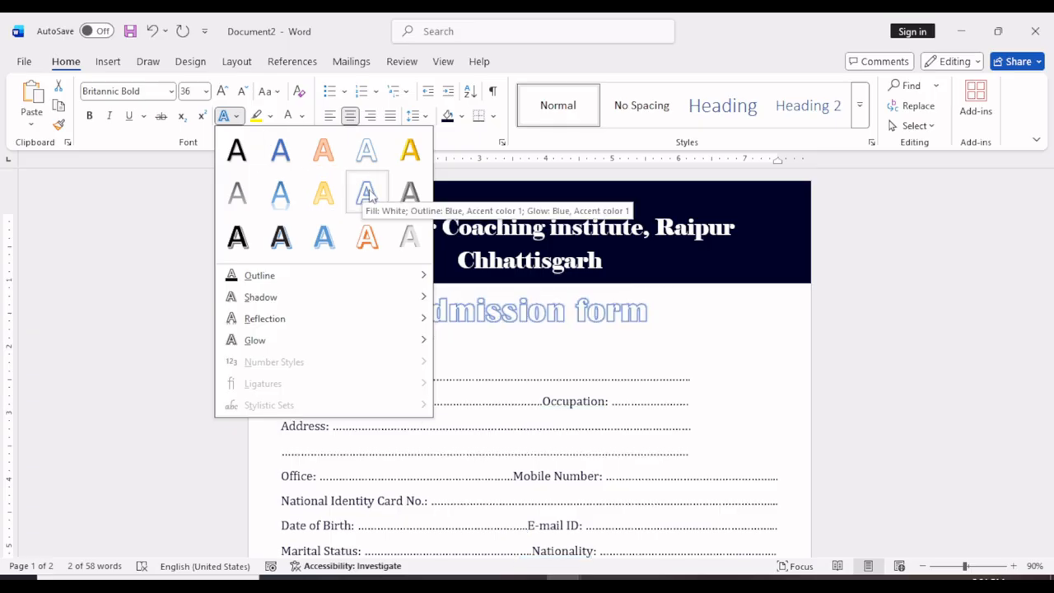
click(365, 190)
click(494, 341)
Format the "Personal Information:" heading in Britannic Bold, 20 pt, with bold applied.
scroll(332, 369, down, 3)
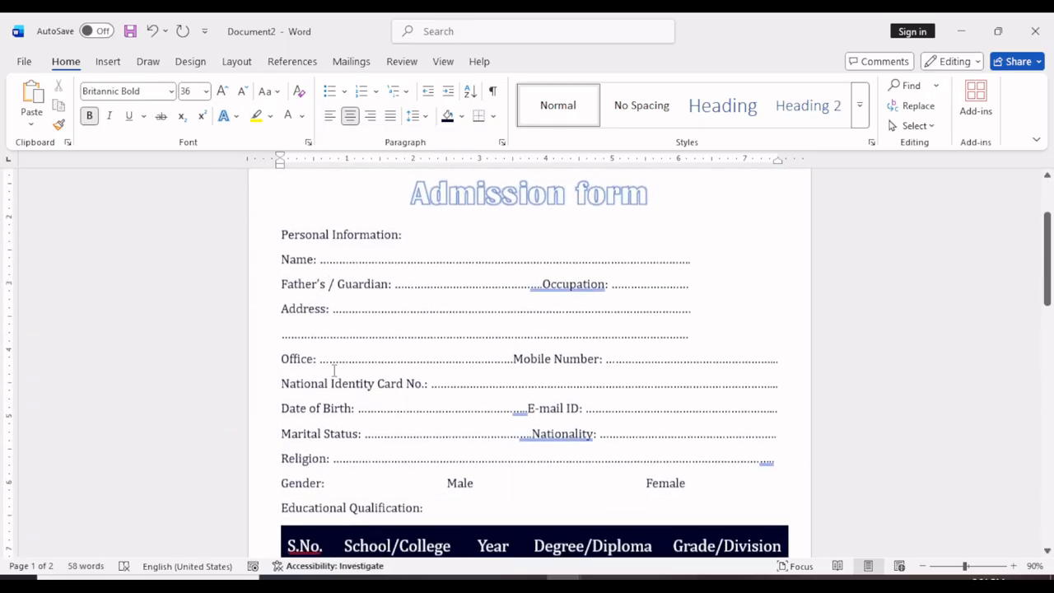
drag(283, 221, 408, 223)
click(172, 91)
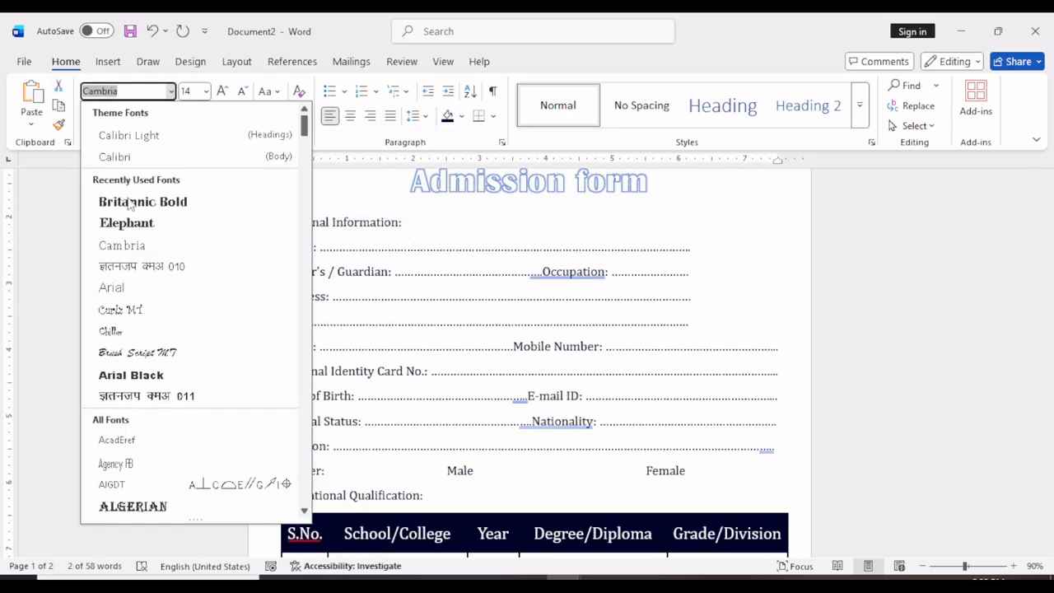
click(146, 201)
click(223, 93)
click(223, 92)
click(222, 92)
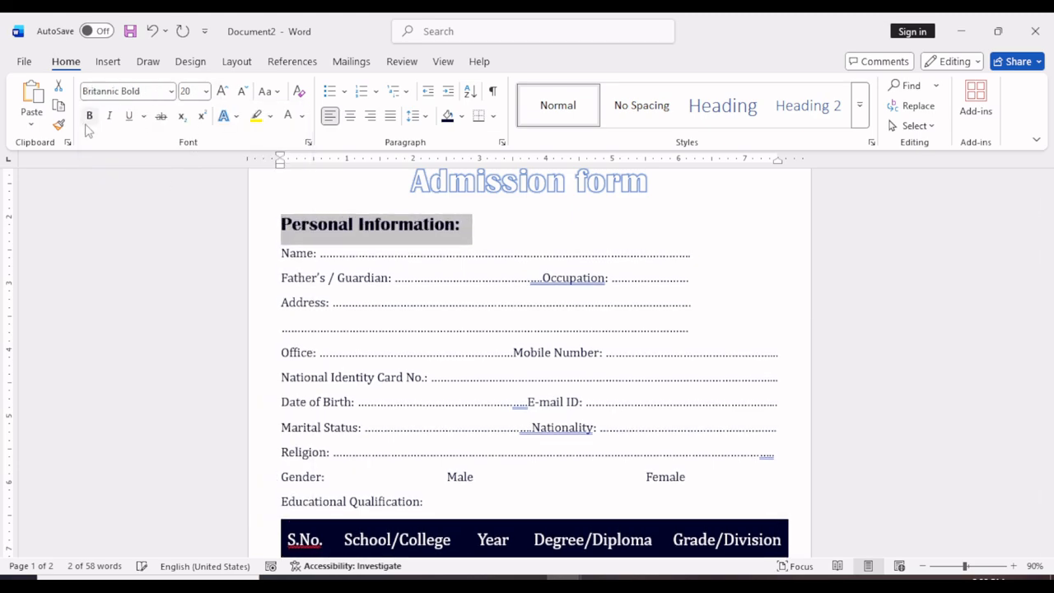
click(89, 117)
click(422, 275)
Copy the Personal Information heading's formatting onto the "Educational Qualification:" heading with Format Painter.
scroll(384, 381, down, 3)
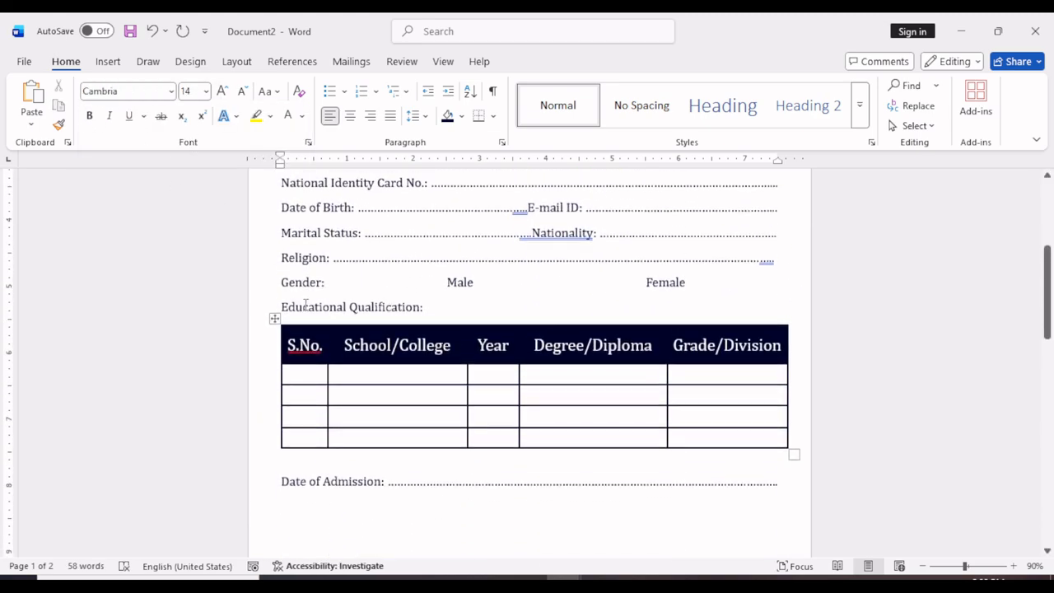
scroll(309, 248, up, 4)
mouse_move(308, 249)
mouse_down()
mouse_move(285, 236)
mouse_move(316, 255)
mouse_up()
click(59, 125)
scroll(313, 177, down, 4)
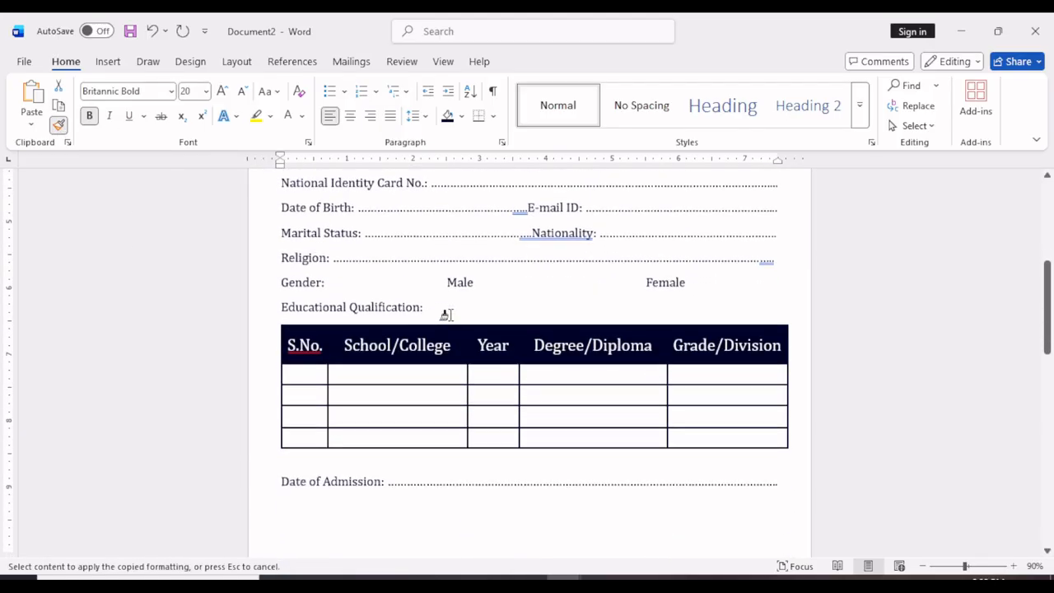
click(255, 308)
scroll(420, 351, up, 4)
scroll(404, 345, down, 6)
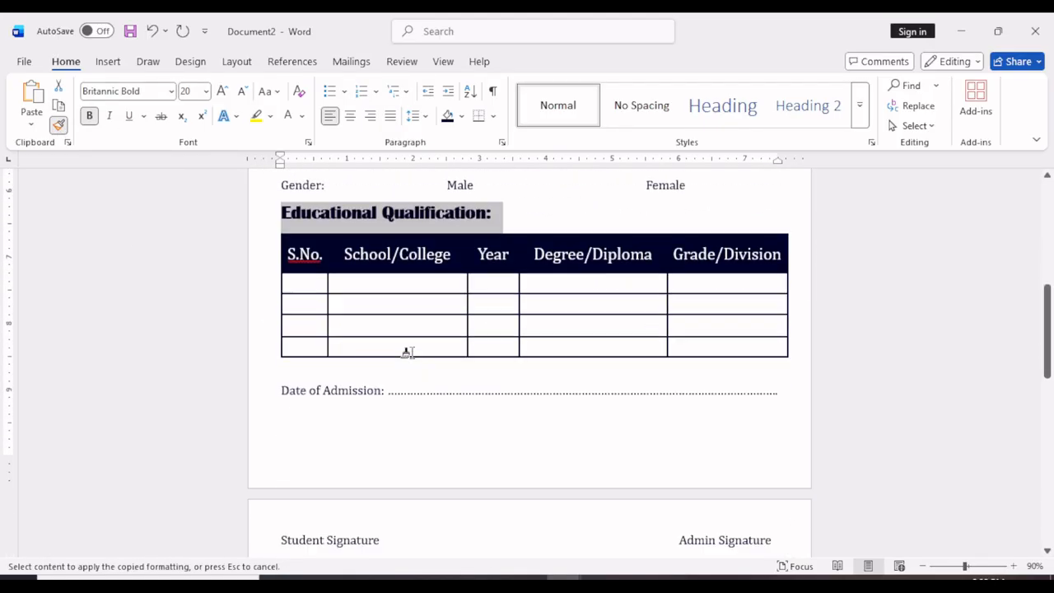
click(59, 125)
Delete one blank line above the signatures and set the remaining blank line's spacing to 1.5.
click(418, 462)
scroll(430, 494, down, 3)
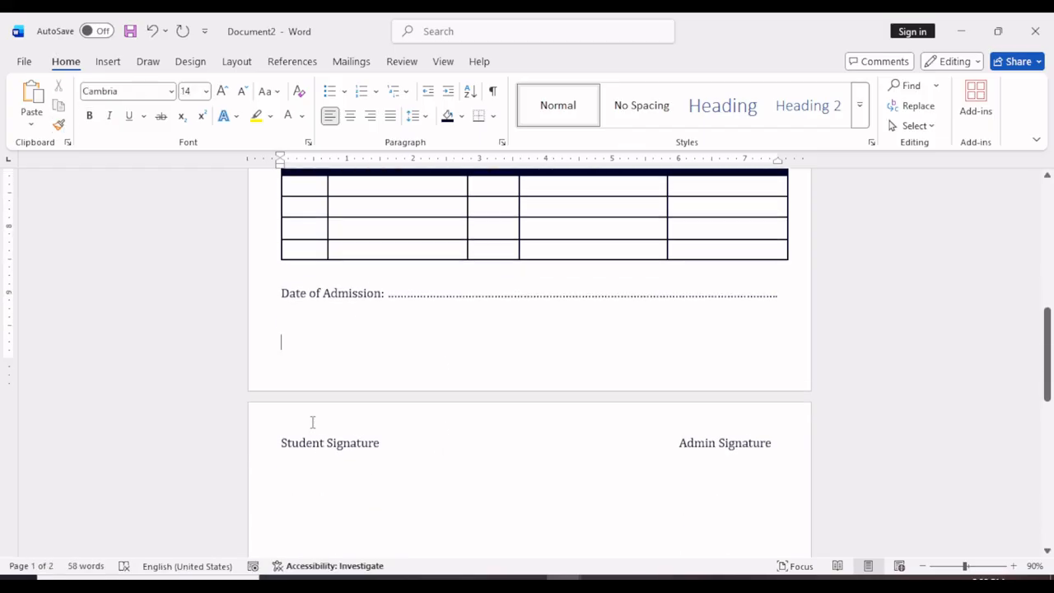
key(BackSpace)
scroll(492, 390, up, 3)
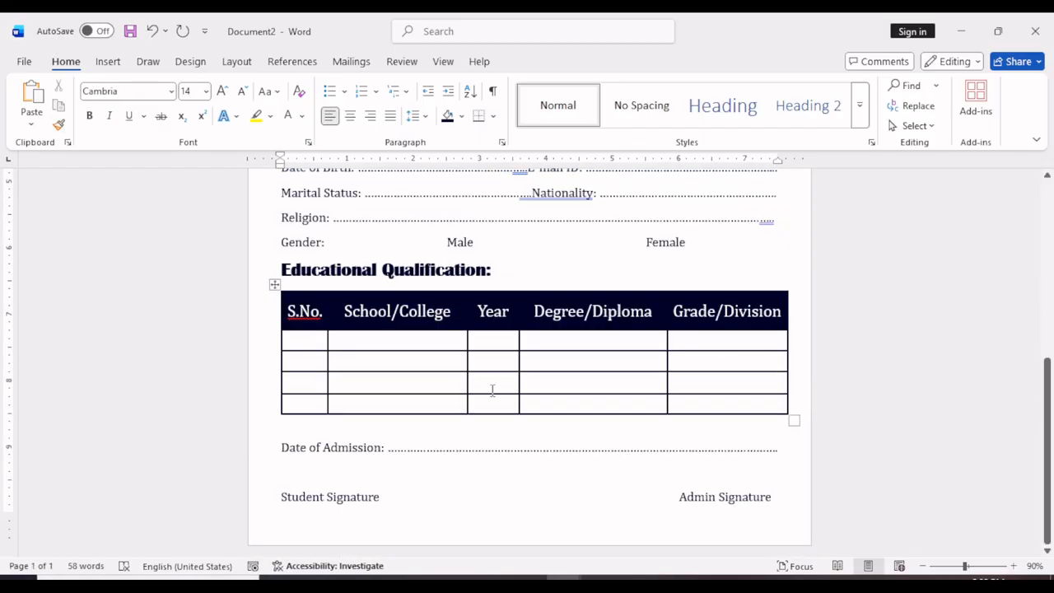
click(416, 115)
click(440, 180)
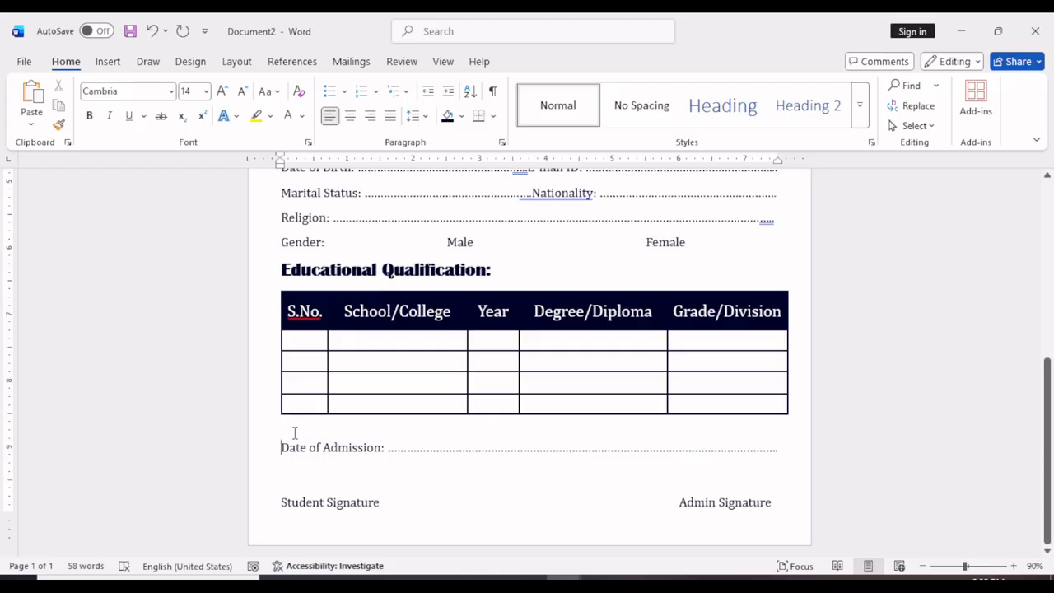
Delete the blank line above "Date of Admission:" and add space before that paragraph.
key(BackSpace)
click(416, 115)
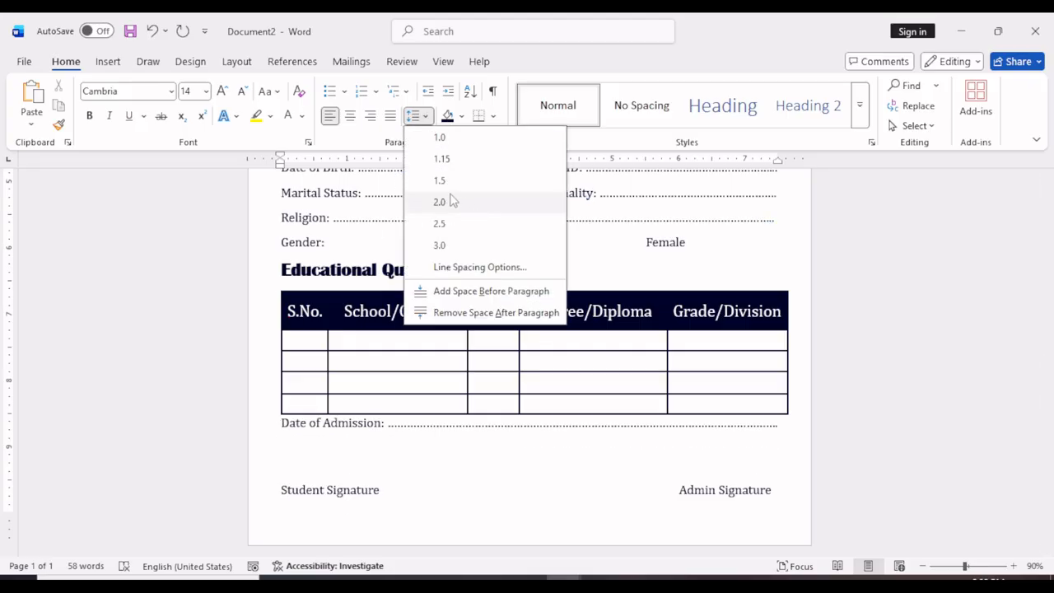
click(455, 291)
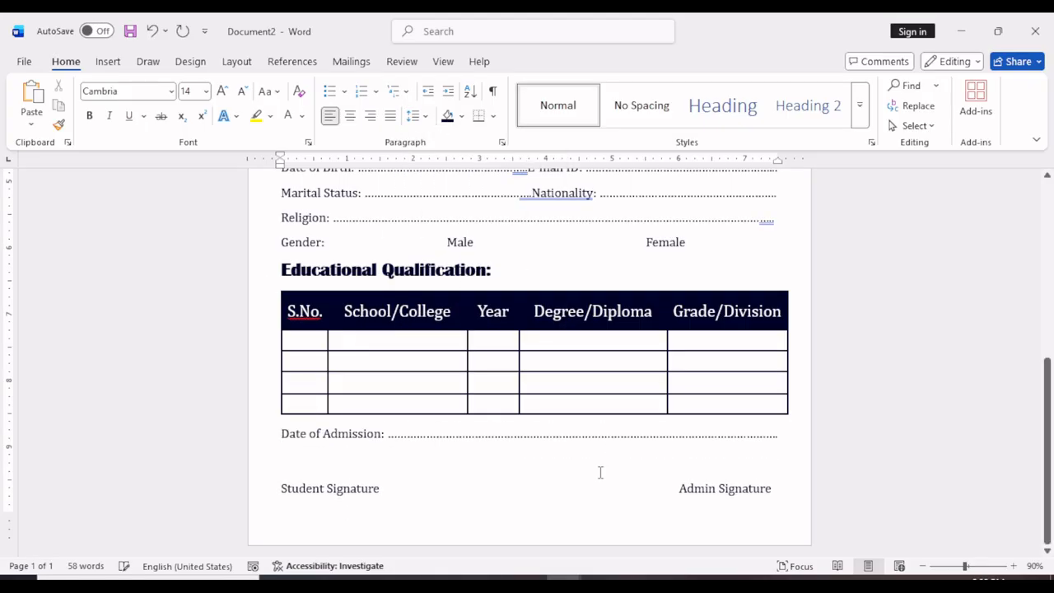
Draw a photo box rectangle about 1.49" high and 1.22" wide beside the Name, Father's / Guardian and Address lines.
scroll(601, 472, up, 5)
click(108, 61)
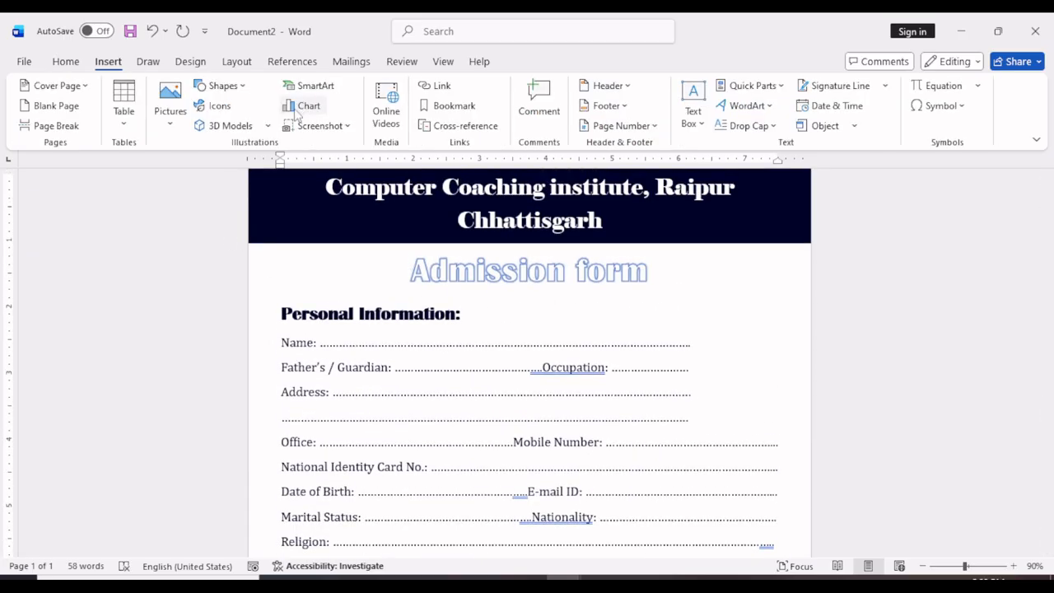
click(223, 85)
click(206, 239)
drag(705, 329, 787, 428)
Give the photo box no fill and the recently used dark navy outline color.
click(412, 86)
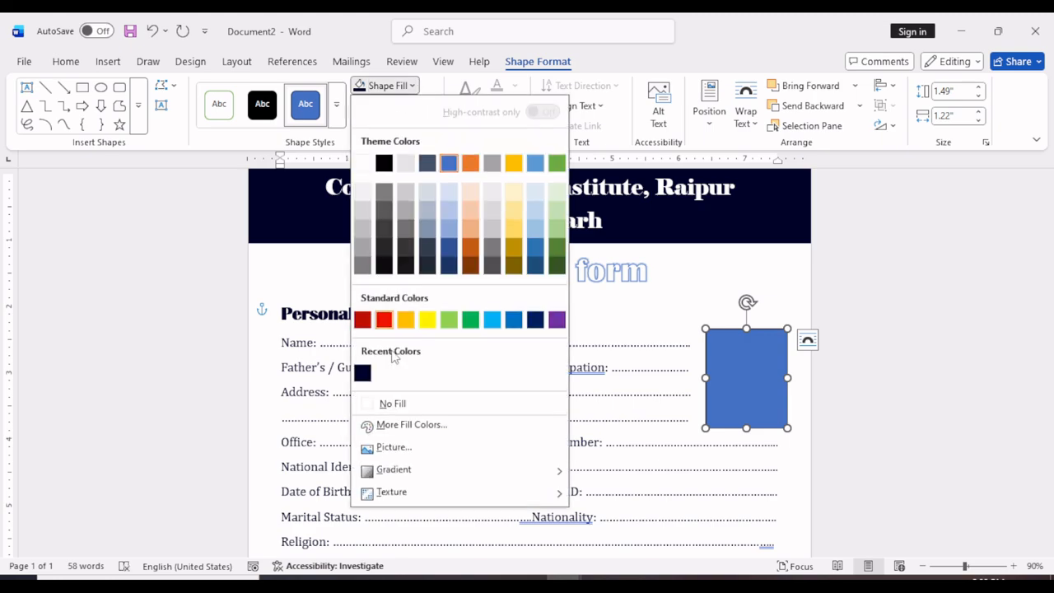
click(392, 403)
click(395, 105)
click(365, 394)
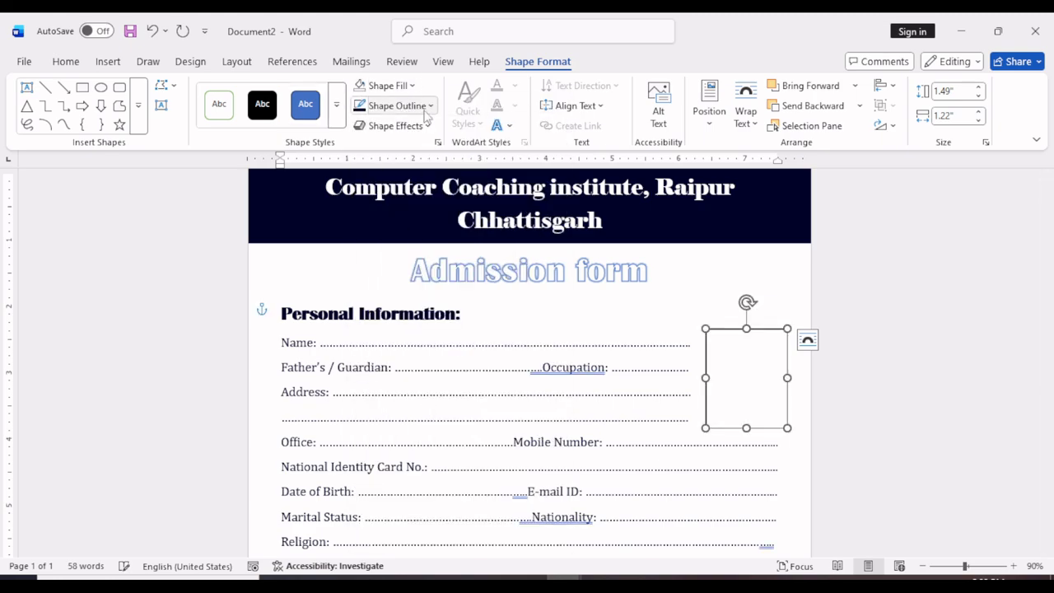
Set the photo box outline to 3 pt weight with a dashed line style.
click(395, 105)
mouse_move(412, 467)
click(623, 489)
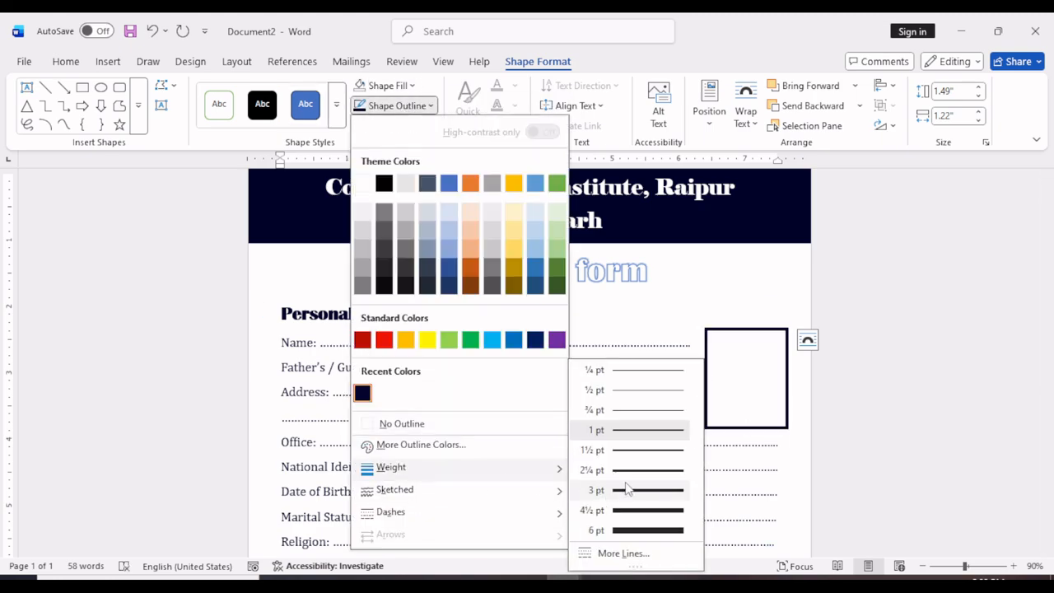
click(395, 106)
mouse_move(408, 497)
mouse_move(423, 517)
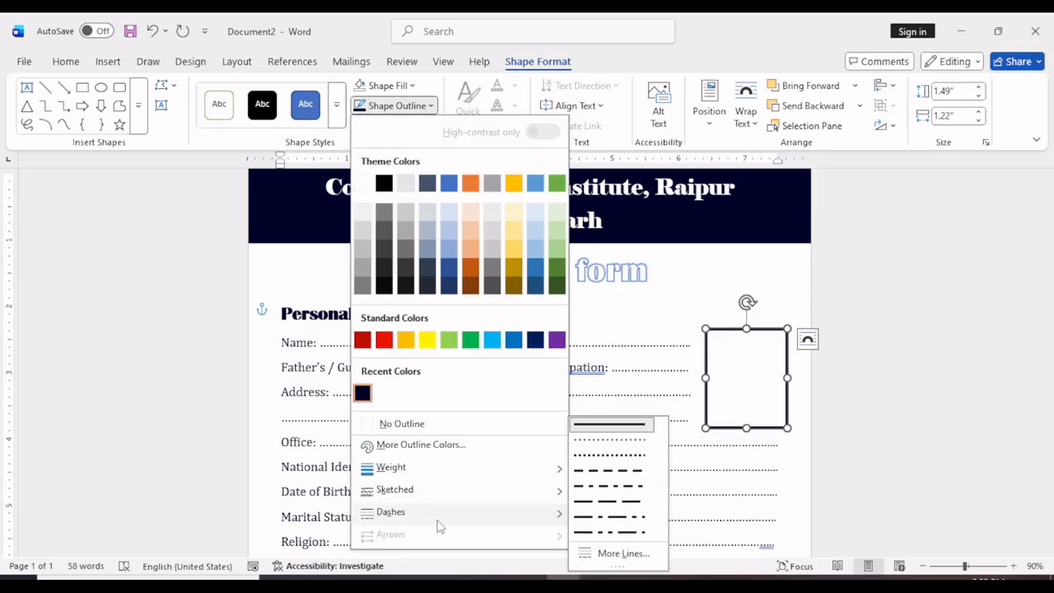
click(610, 455)
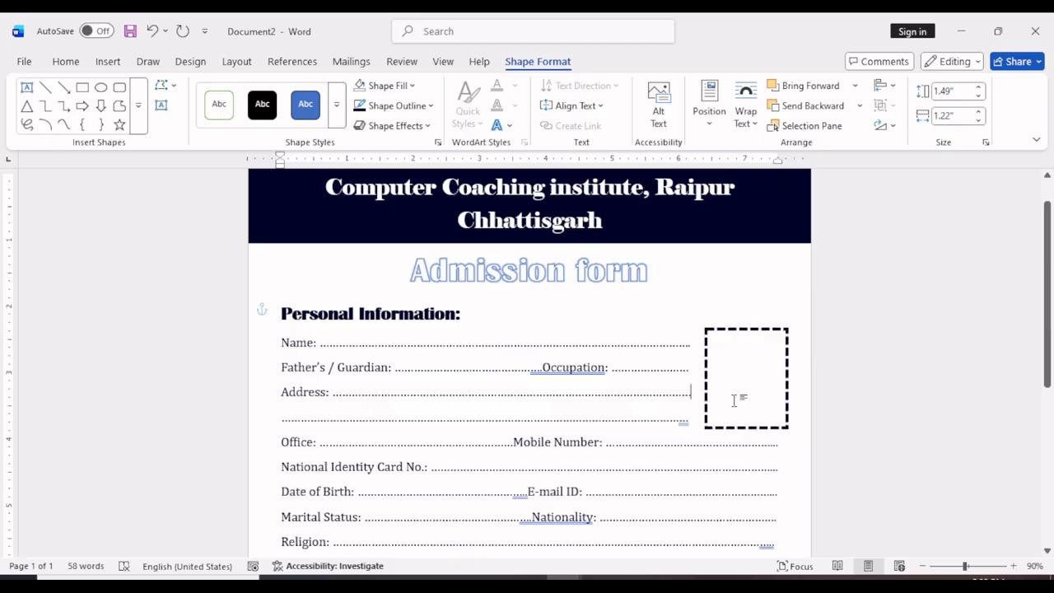
Adjust the dots on the second address line and around "Occupation:" so both lines end level with the Name line.
click(659, 445)
scroll(658, 447, down, 2)
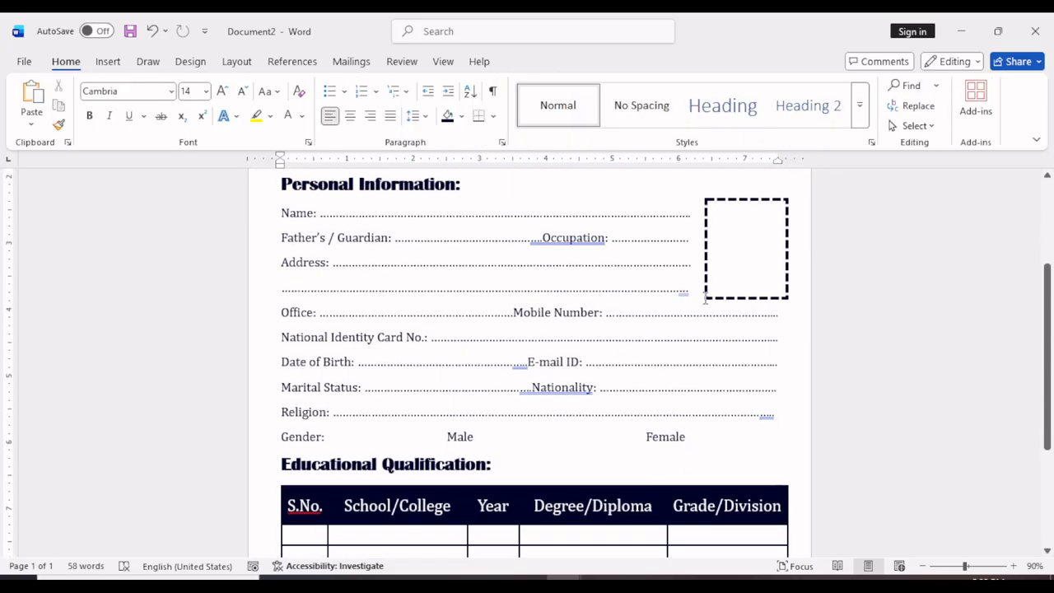
click(704, 298)
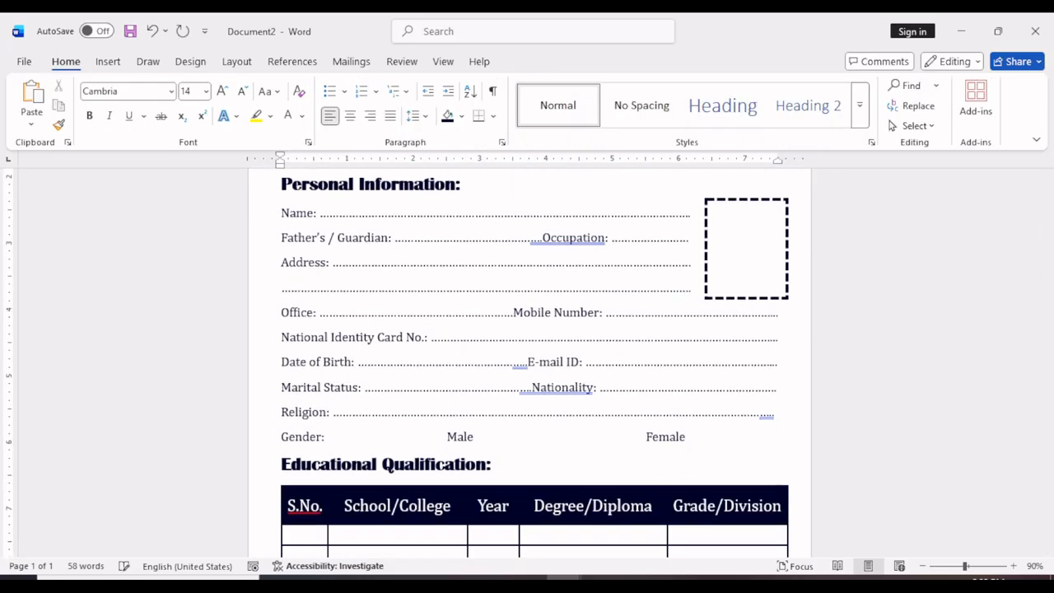
click(685, 241)
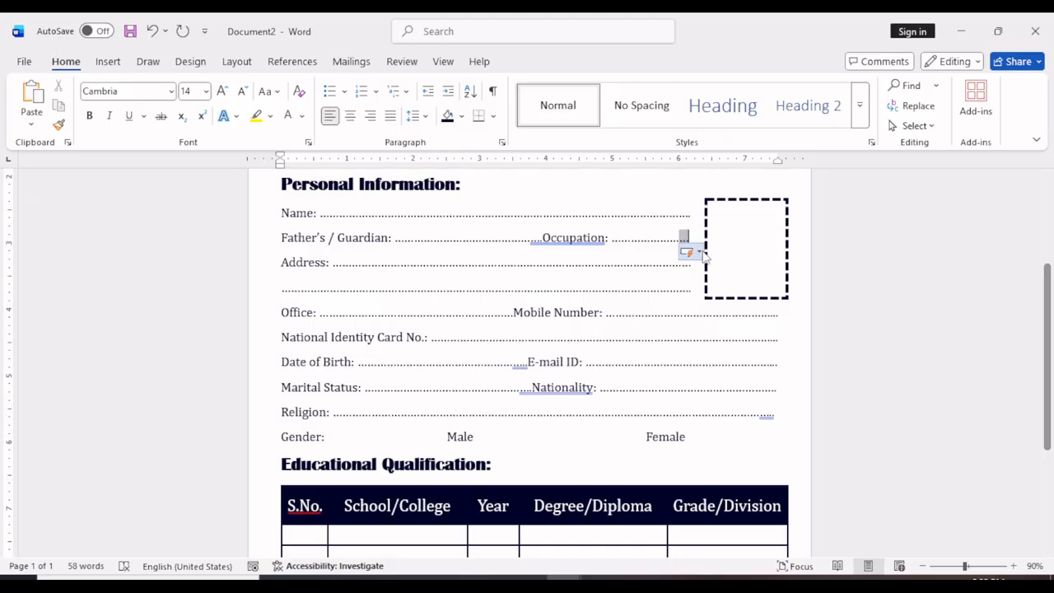
text(..)
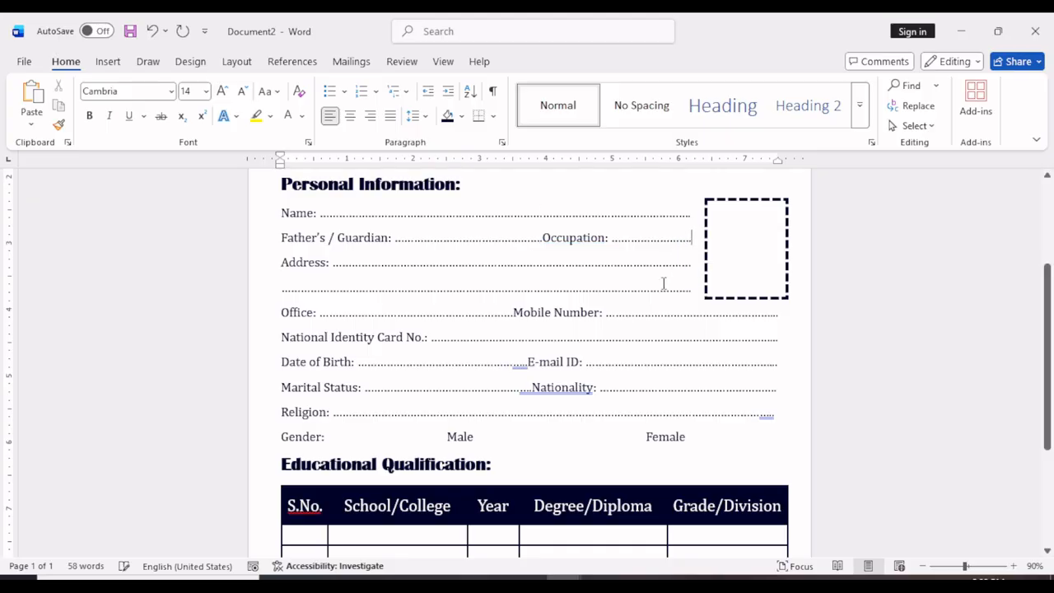
click(539, 238)
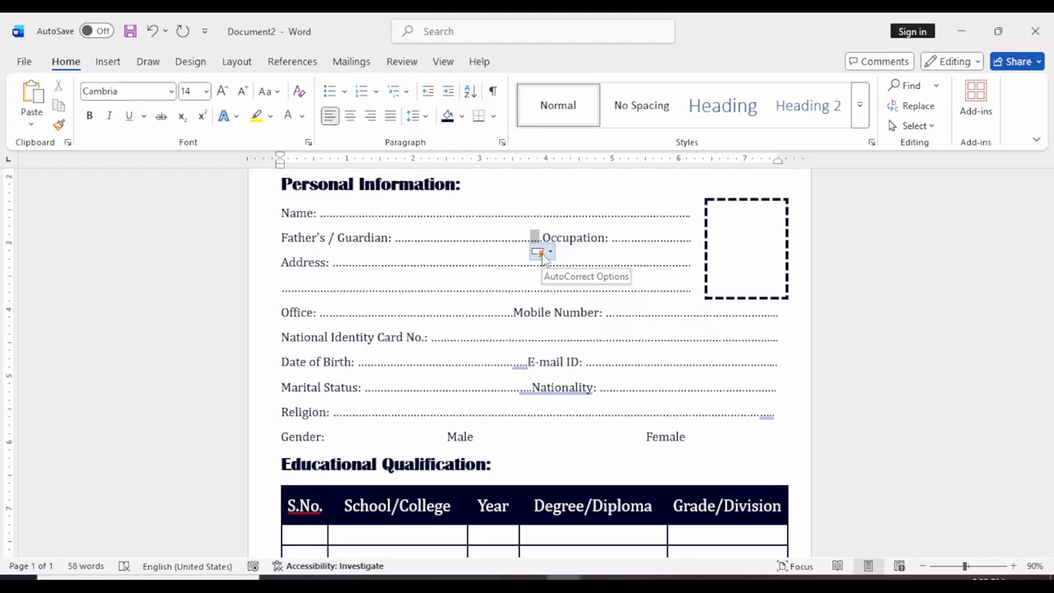
key(BackSpace)
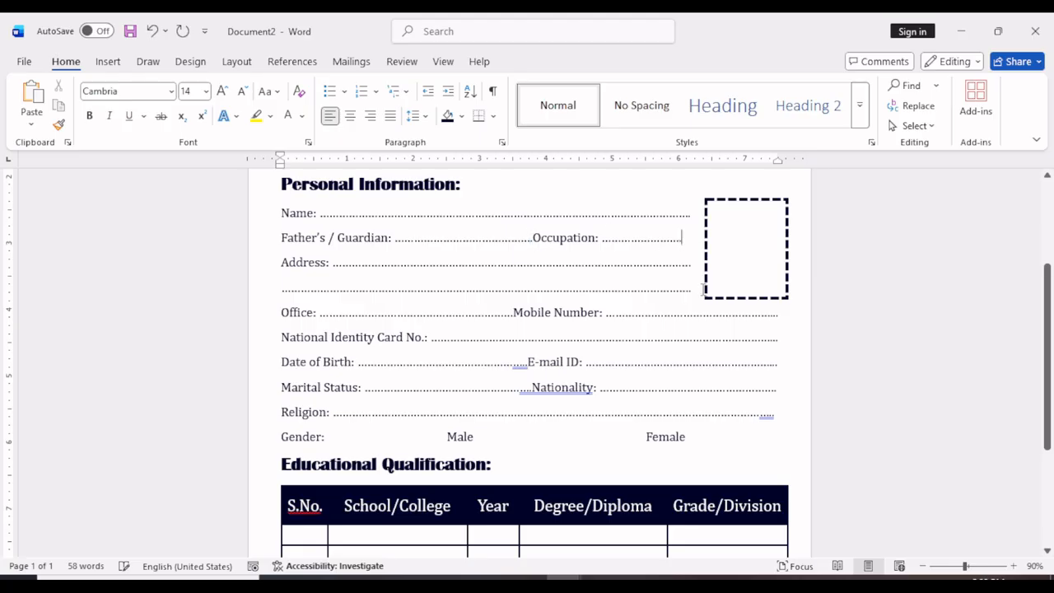
text(...)
Draw a horizontal line about 1.72" long directly above "Student Signature".
scroll(713, 356, down, 1)
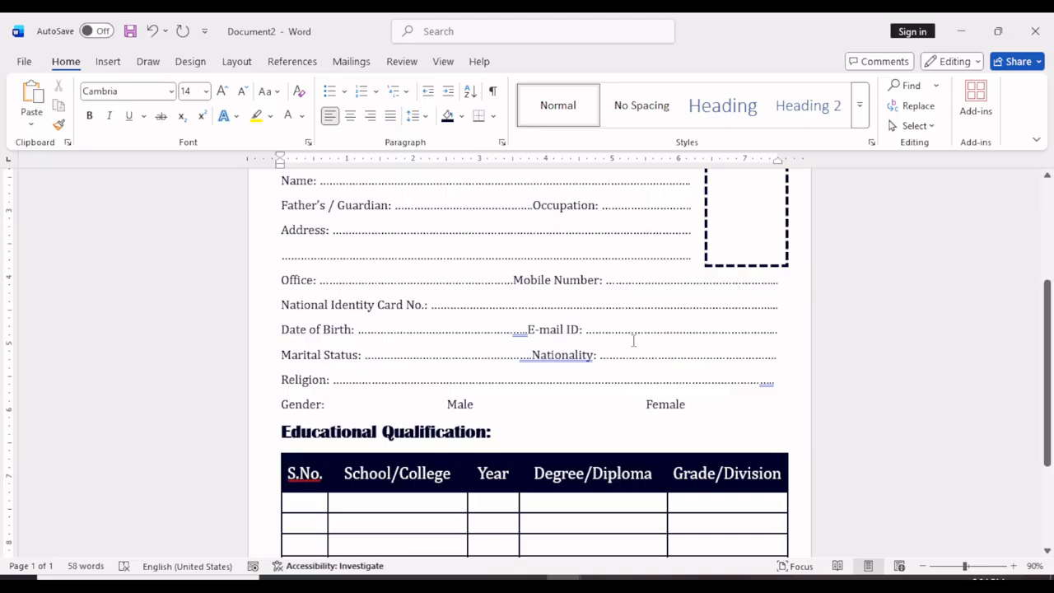
scroll(412, 370, up, 5)
scroll(513, 414, down, 4)
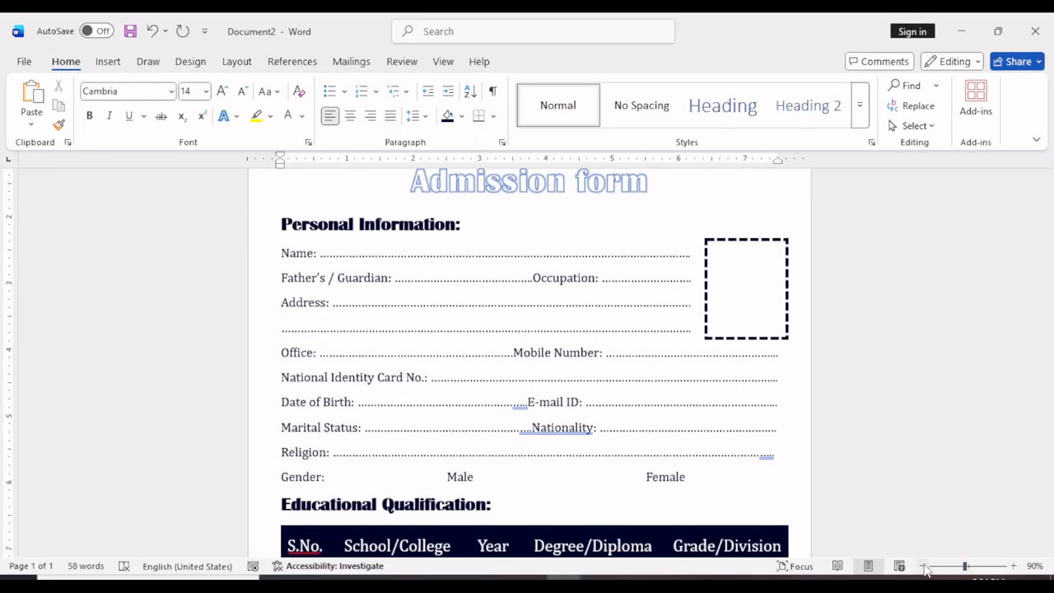
ctrl+scroll(763, 540, down, 3)
scroll(764, 540, up, 2)
scroll(516, 516, down, 4)
click(518, 511)
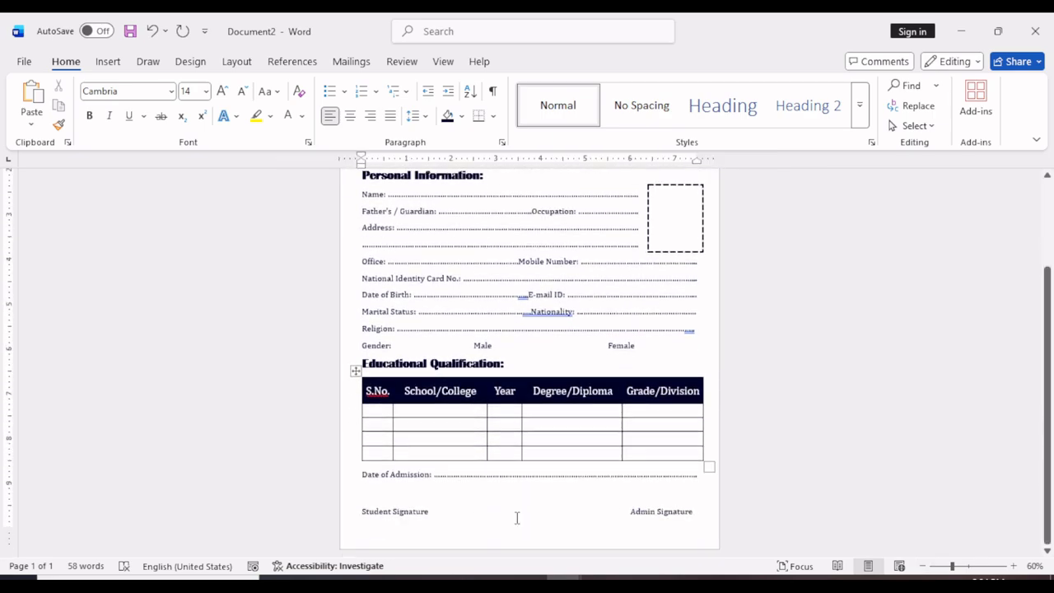
click(108, 61)
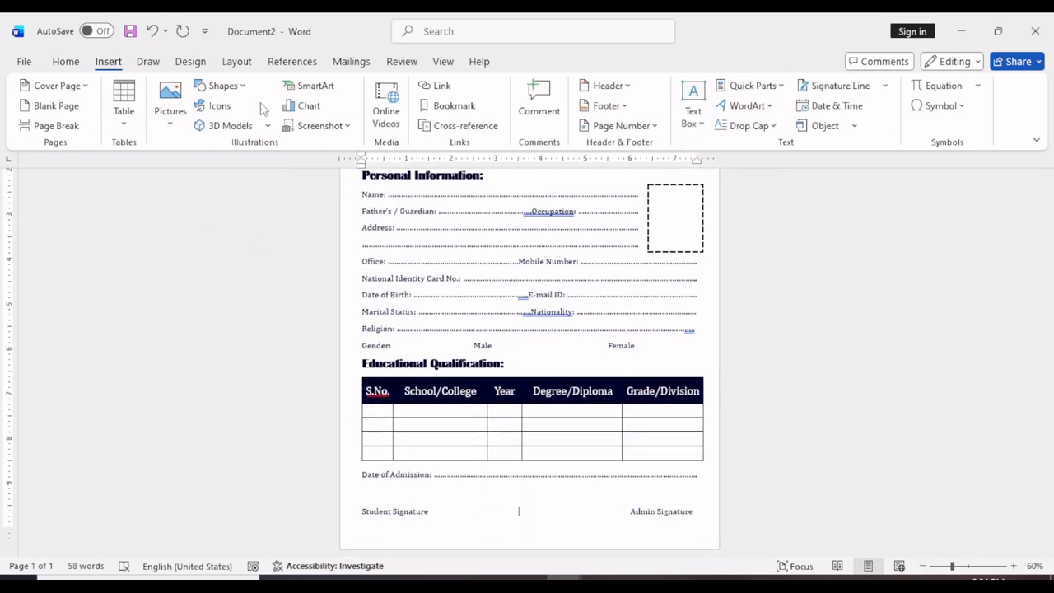
click(222, 86)
click(203, 191)
drag(358, 504, 434, 503)
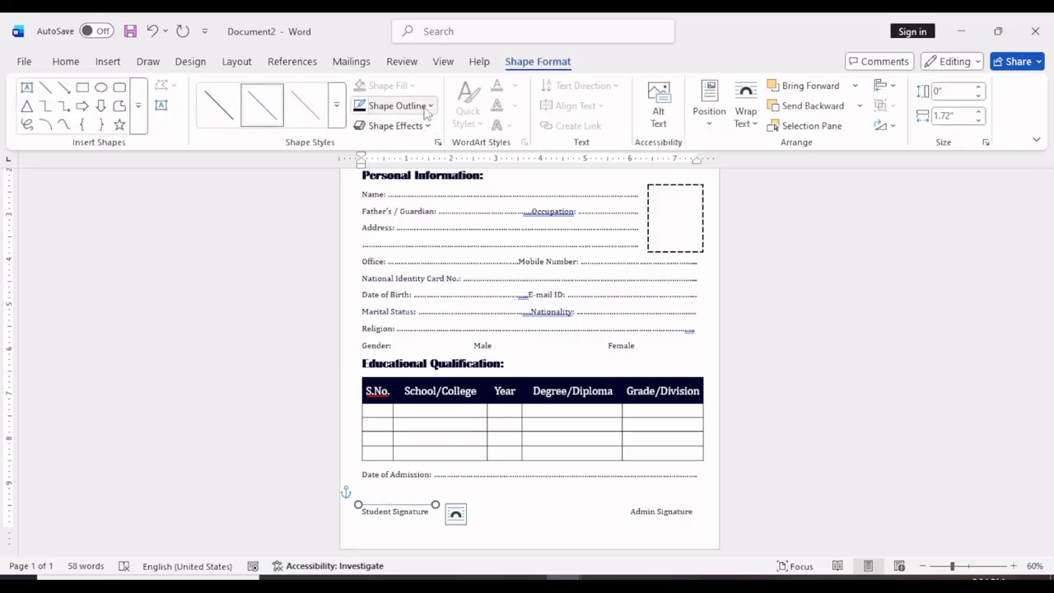
Format the Student Signature line with the dark navy outline color and a 2¼ pt weight.
click(430, 106)
click(431, 108)
click(430, 107)
mouse_move(483, 477)
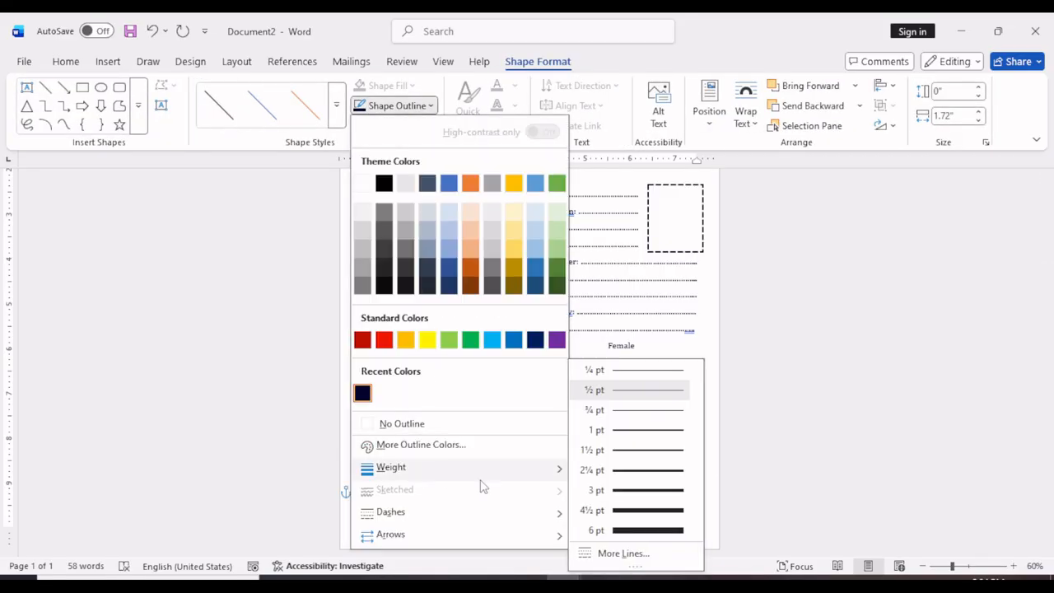
click(626, 476)
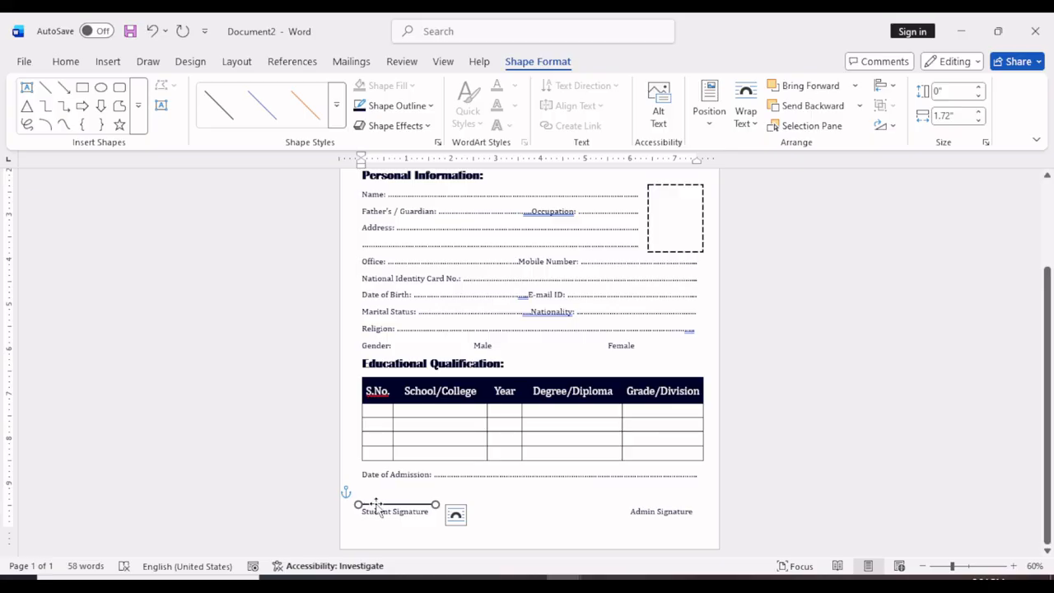
Copy the signature line to above "Admin Signature" and nudge it level with the Student Signature line.
mouse_move(419, 505)
mouse_down()
mouse_move(675, 496)
mouse_move(655, 501)
mouse_up()
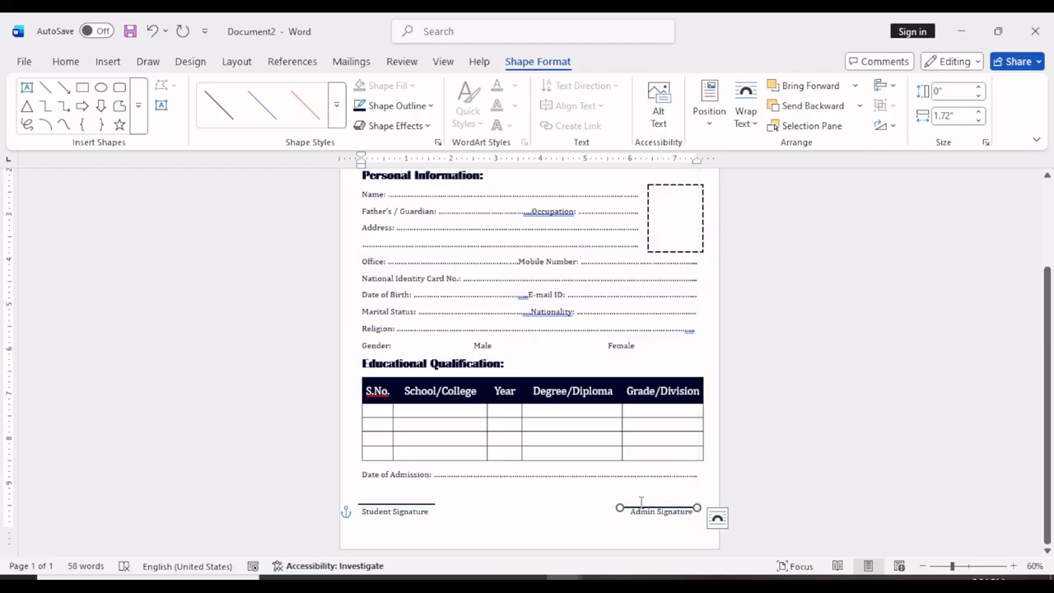
key(Up)
key(Up)
key(Up)
key(Up)
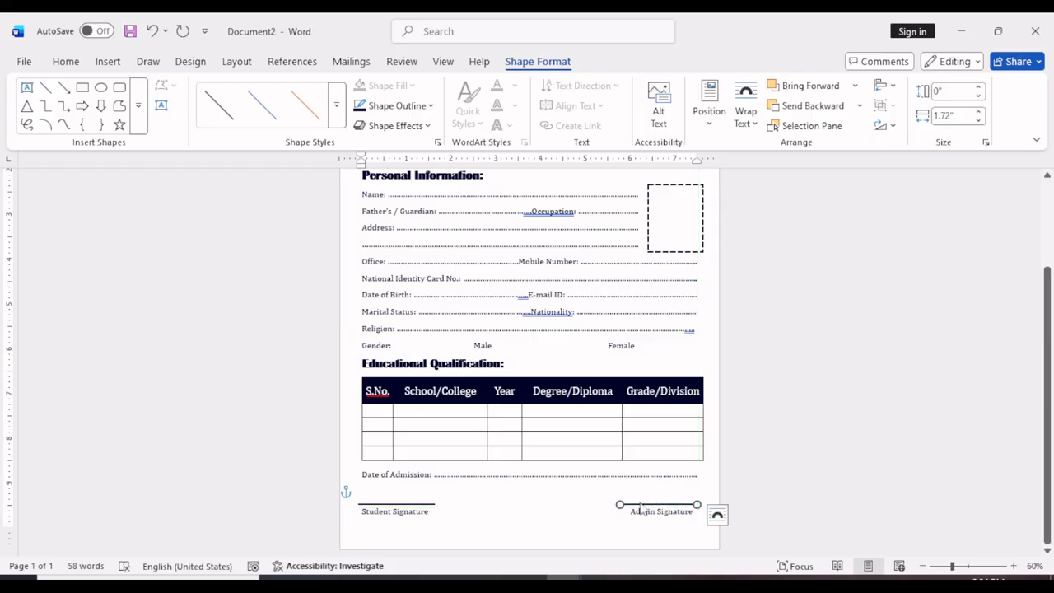
click(592, 501)
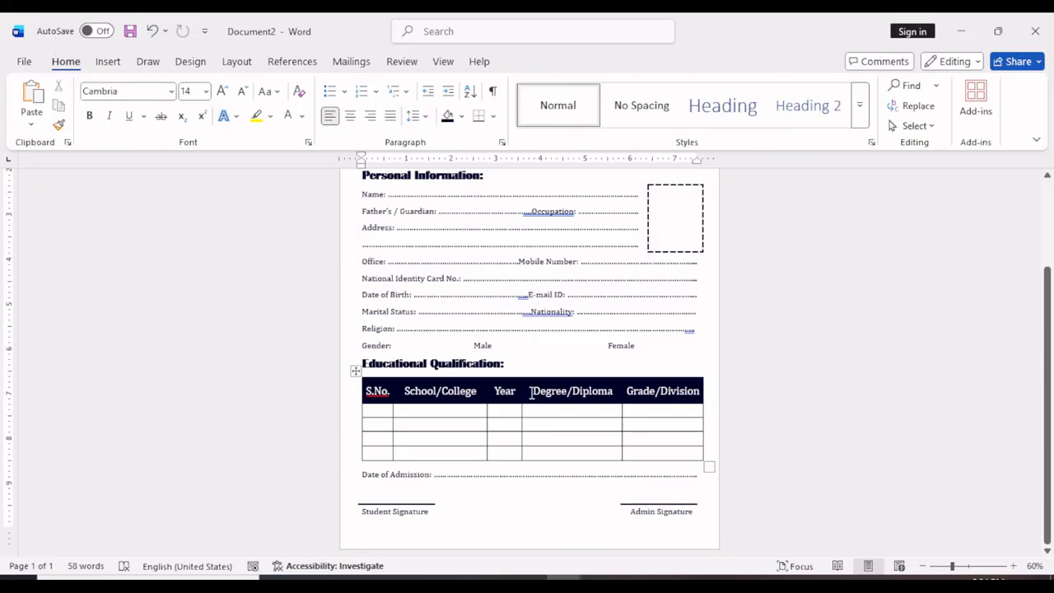
Draw a checkbox rectangle about 0.24" by 0.45" before "Male", with a thin dark outline and no colored fill.
scroll(531, 393, up, 2)
click(538, 404)
click(148, 62)
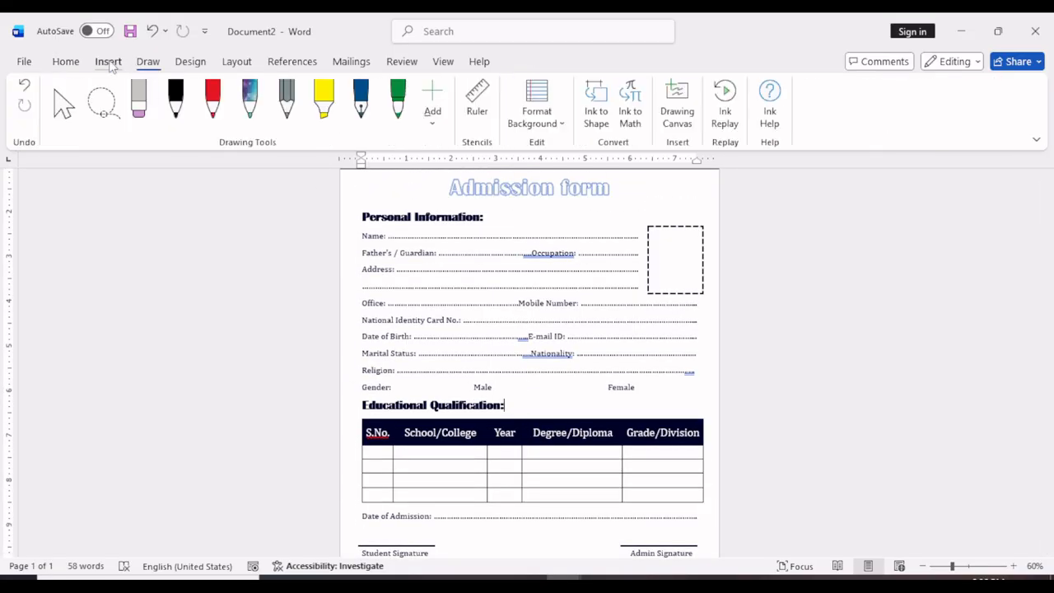
click(108, 62)
click(221, 86)
click(275, 126)
click(235, 85)
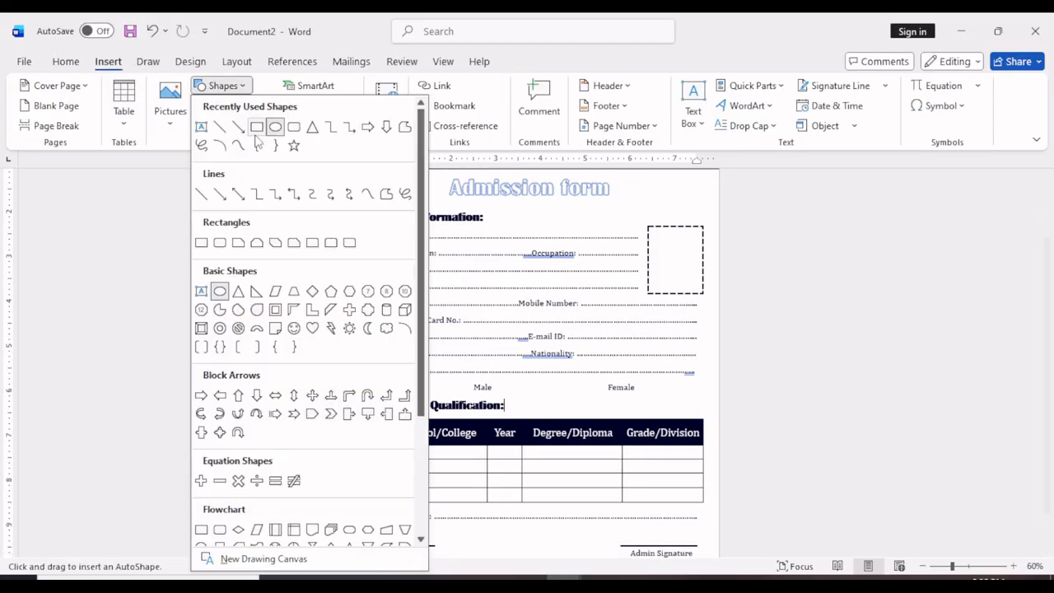
click(256, 138)
drag(455, 378, 462, 390)
click(360, 86)
click(509, 395)
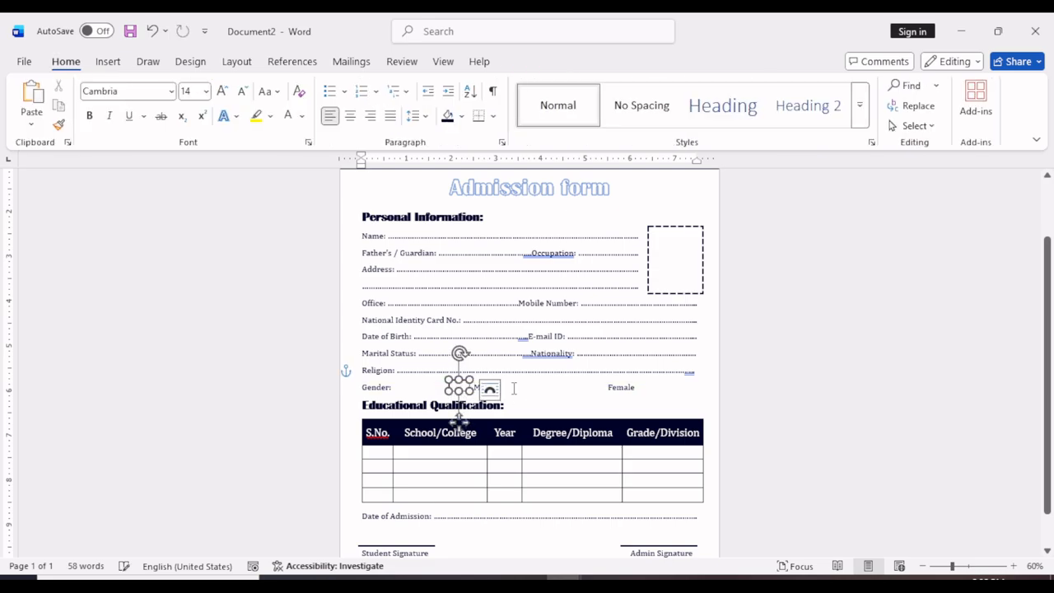
Duplicate the Male checkbox and place the copy before "Female", aligned with the Gender row.
click(514, 388)
click(461, 391)
key(ctrl+c)
key(ctrl+v)
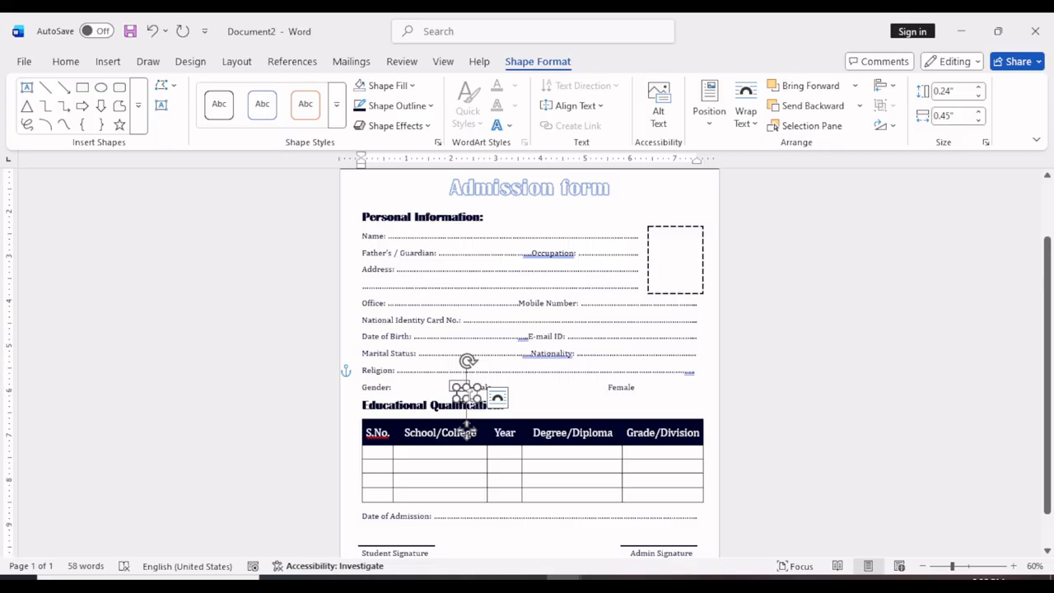
drag(466, 424, 590, 423)
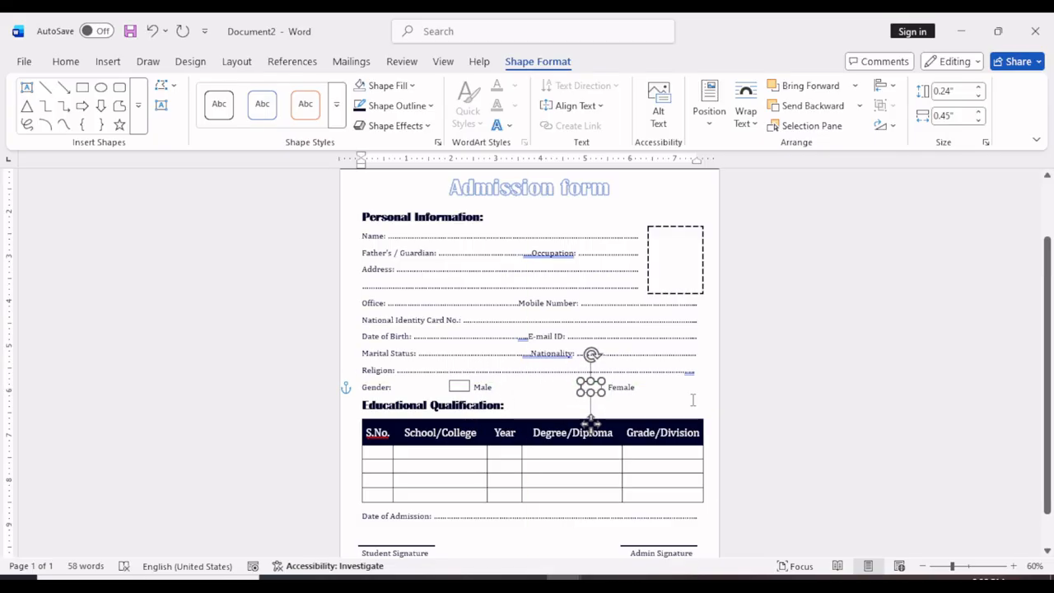
click(634, 529)
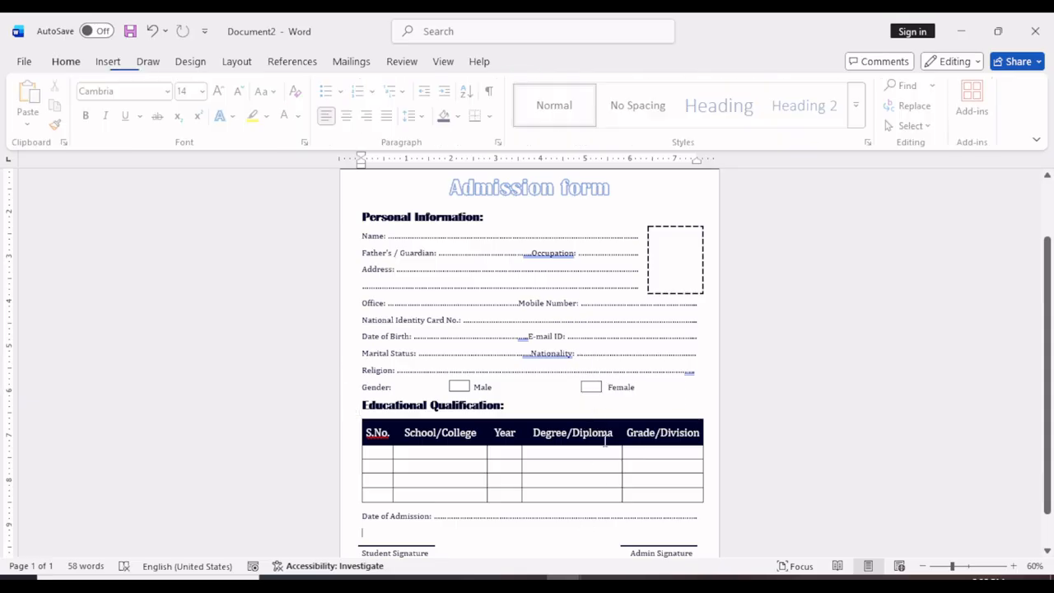
Open the print preview to check the layout of the complete admission form page.
scroll(576, 374, down, 2)
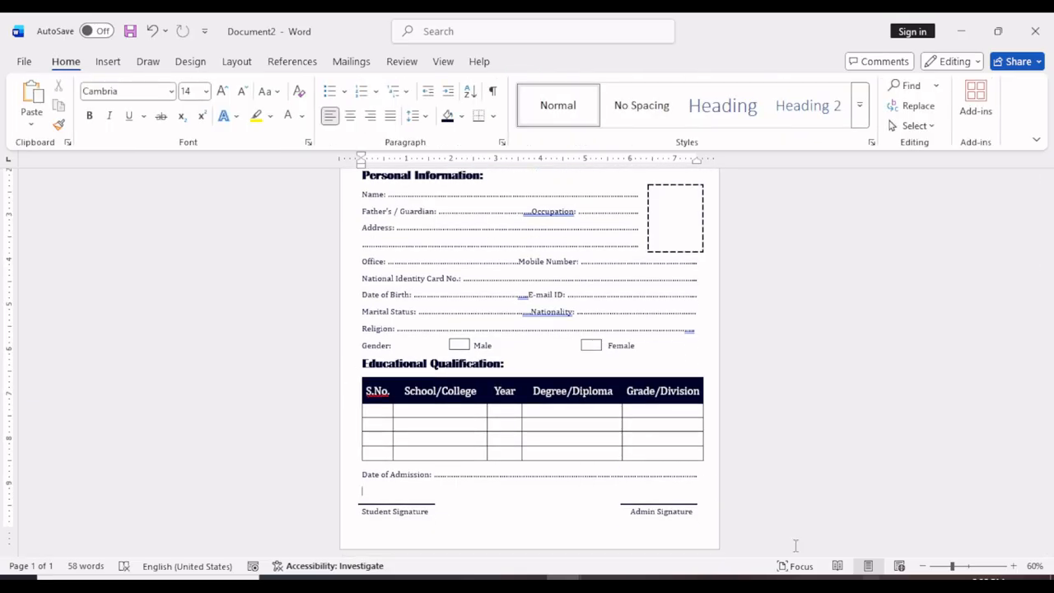
key(ctrl+p)
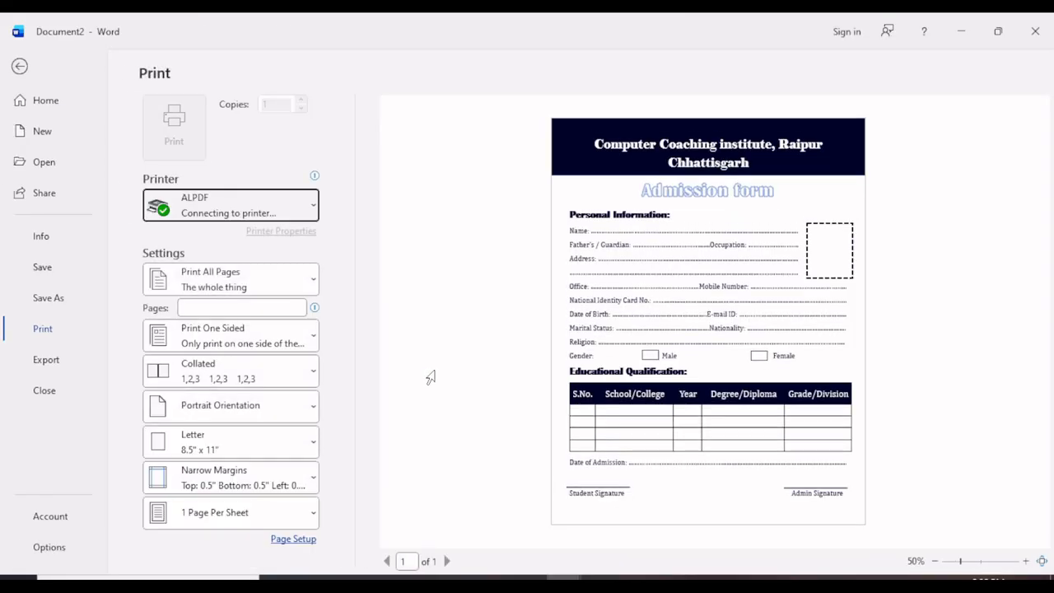